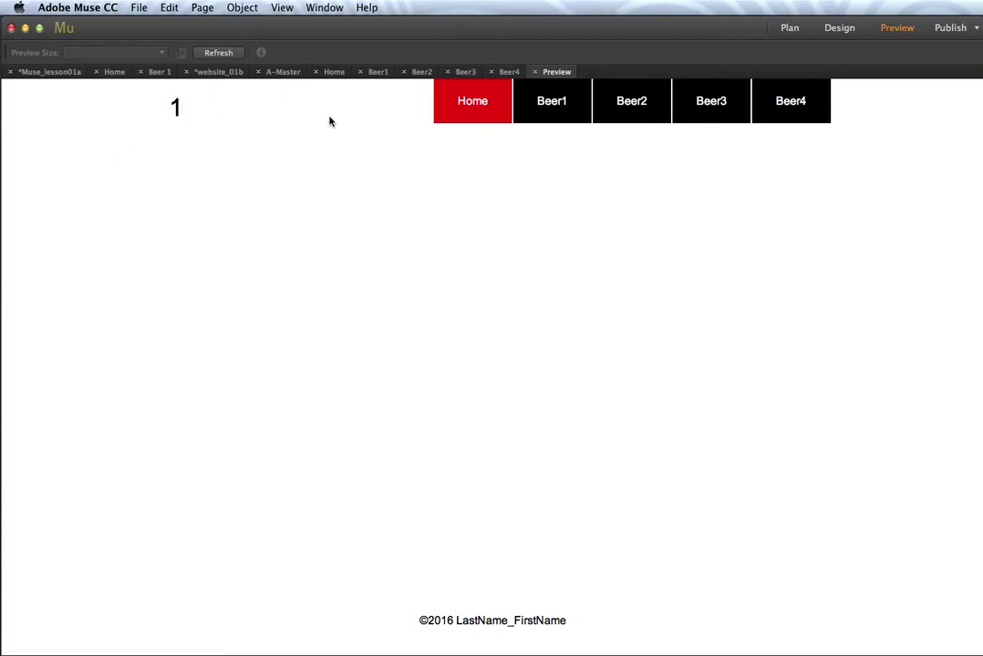
Close the Preview to return to Design view and delete the placeholder '1' text frame.
left_click(535, 72)
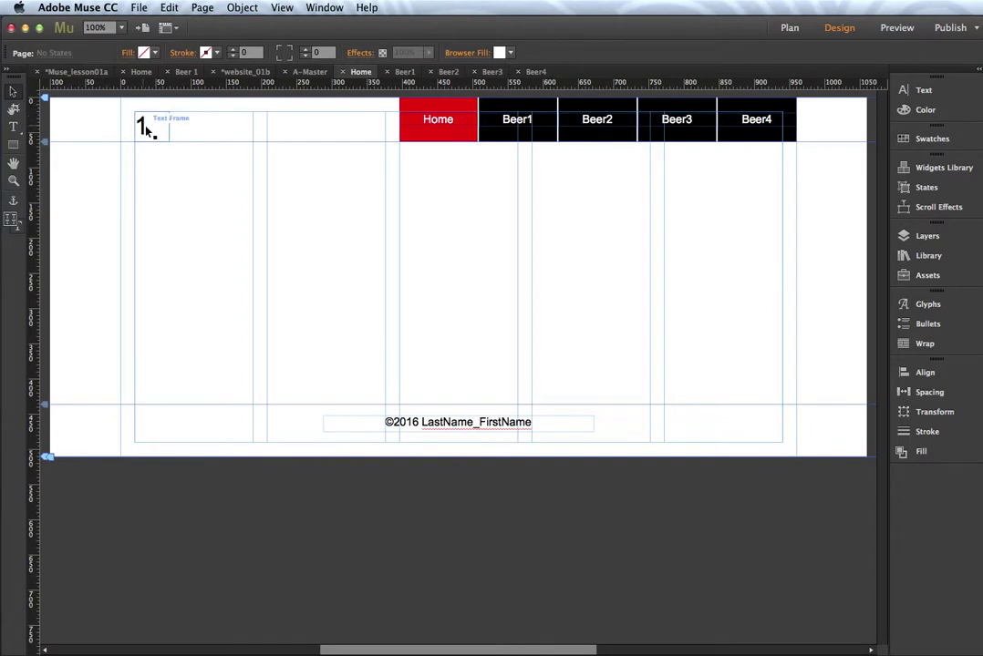
left_click(146, 129)
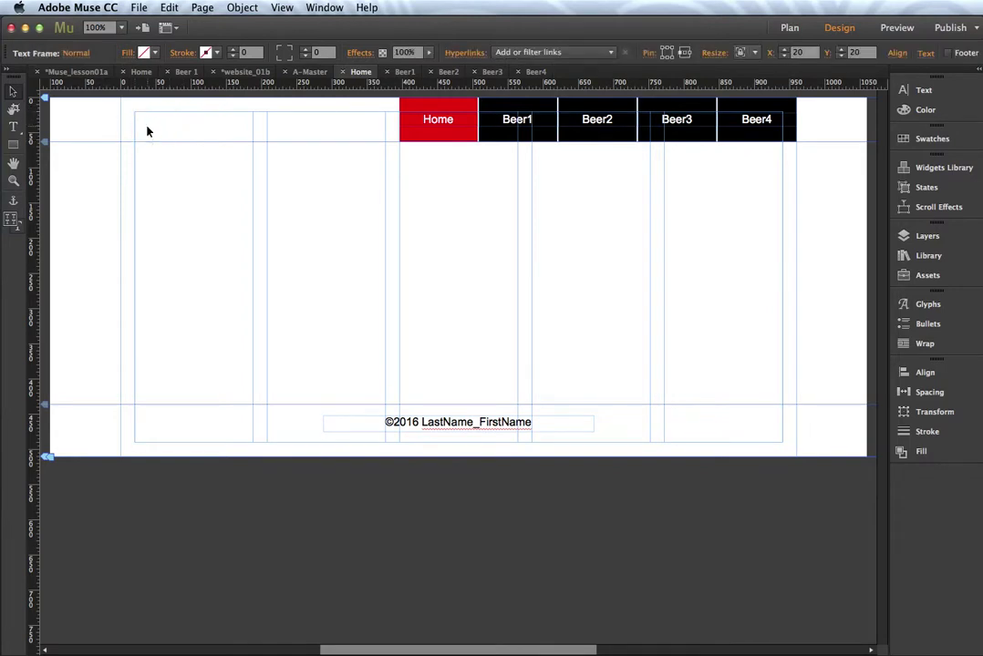
key("Delete")
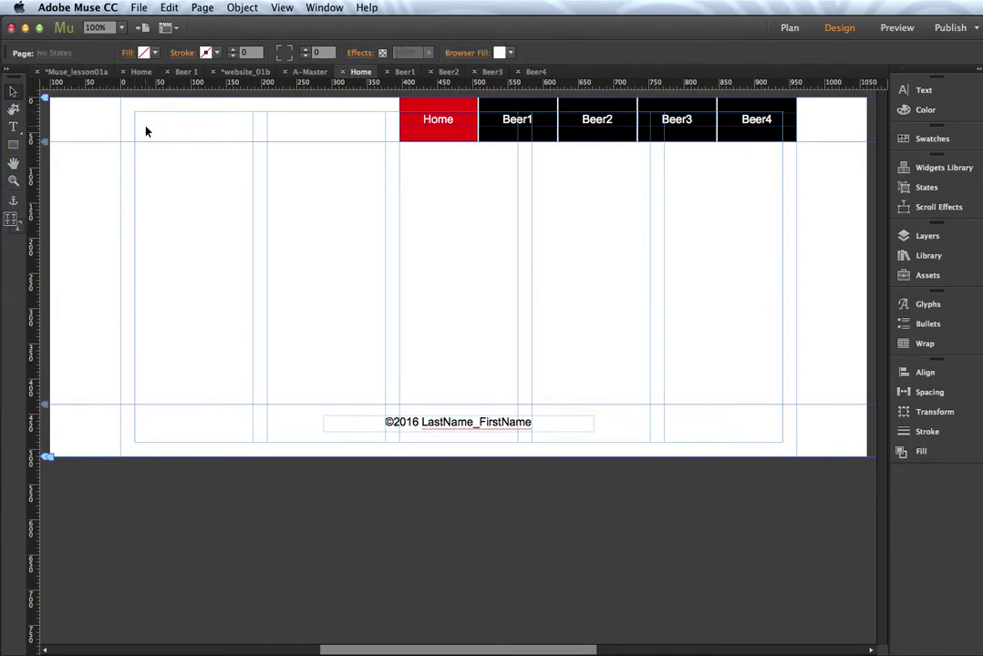
left_click(141, 72)
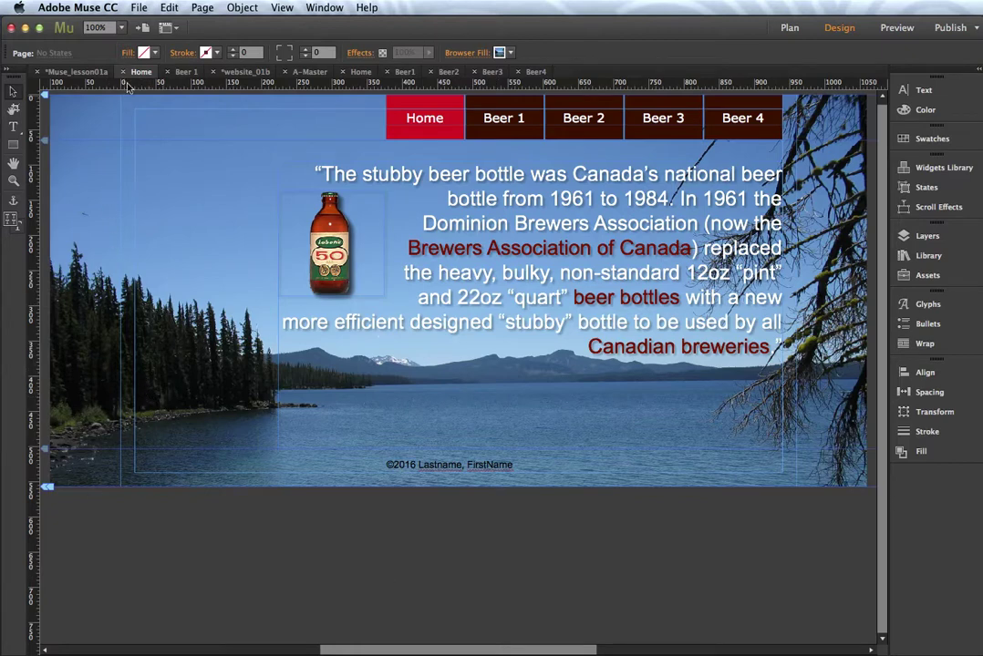
left_click(358, 71)
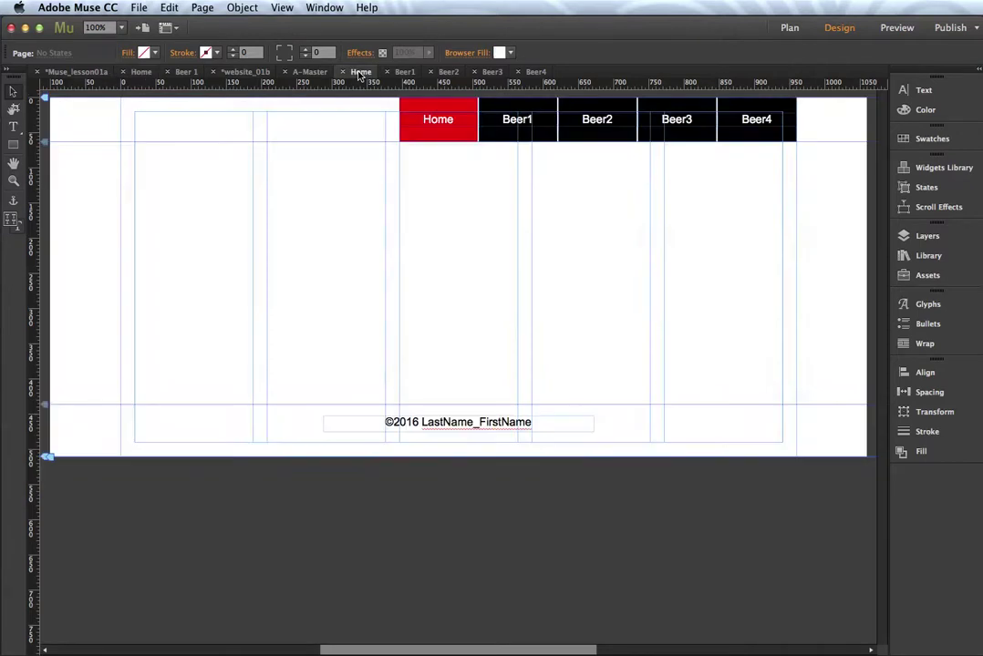
Set Muse_content's Waldo_Lake.jpg as the browser fill image with Scale To Fill fitting.
left_click(467, 53)
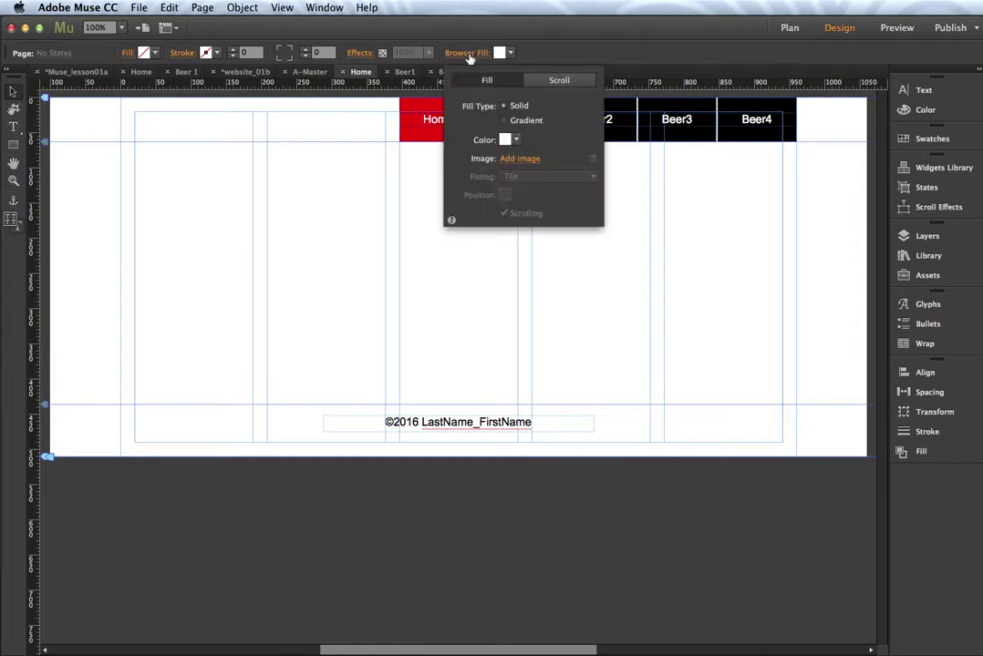
left_click(512, 160)
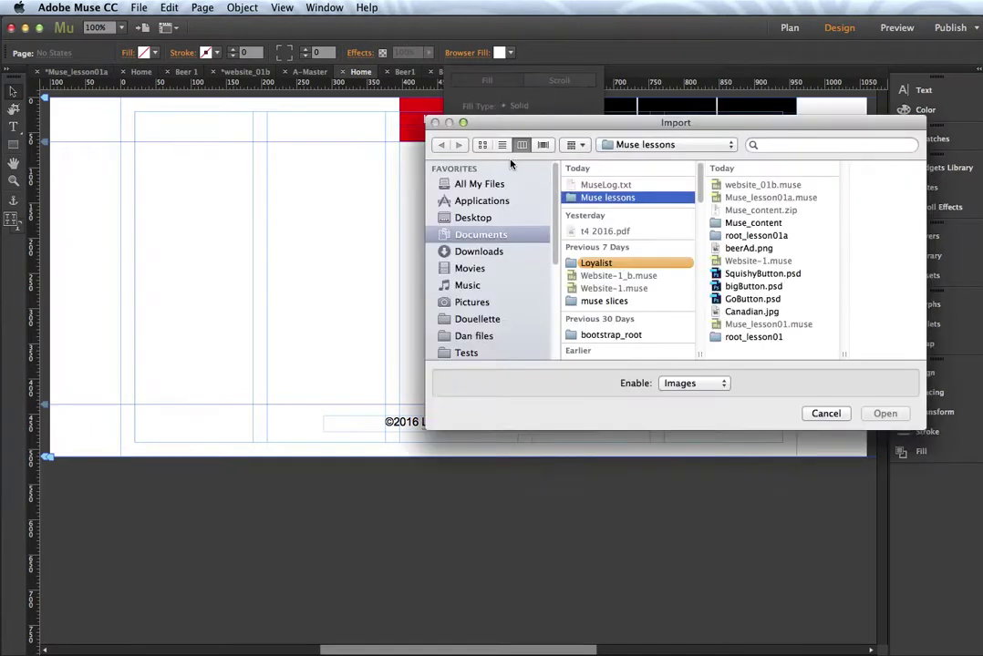
left_click(716, 225)
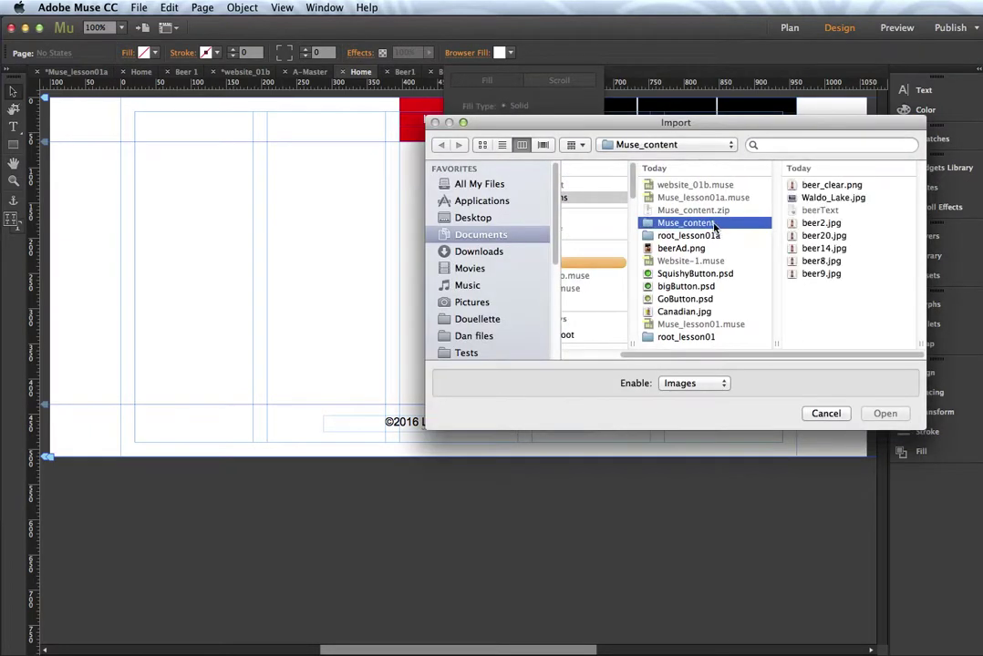
left_click(798, 198)
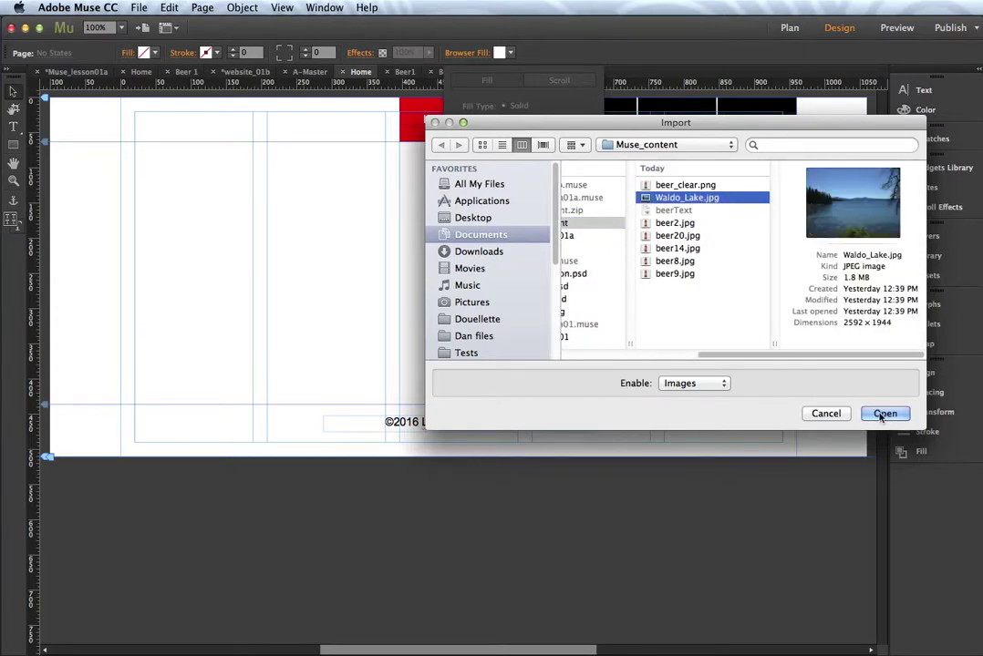
left_click(882, 412)
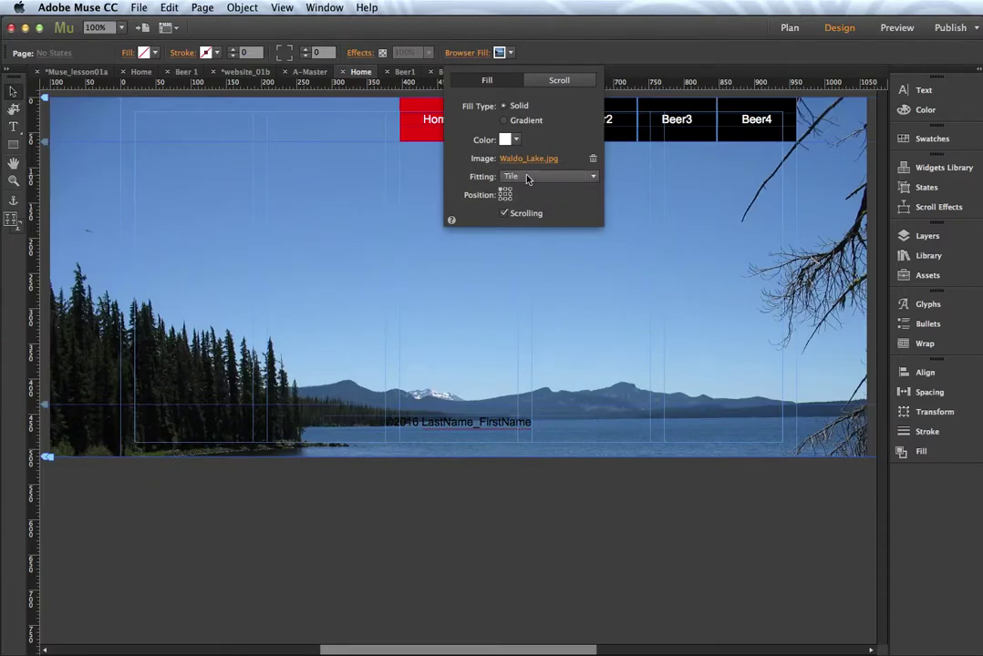
left_click(588, 179)
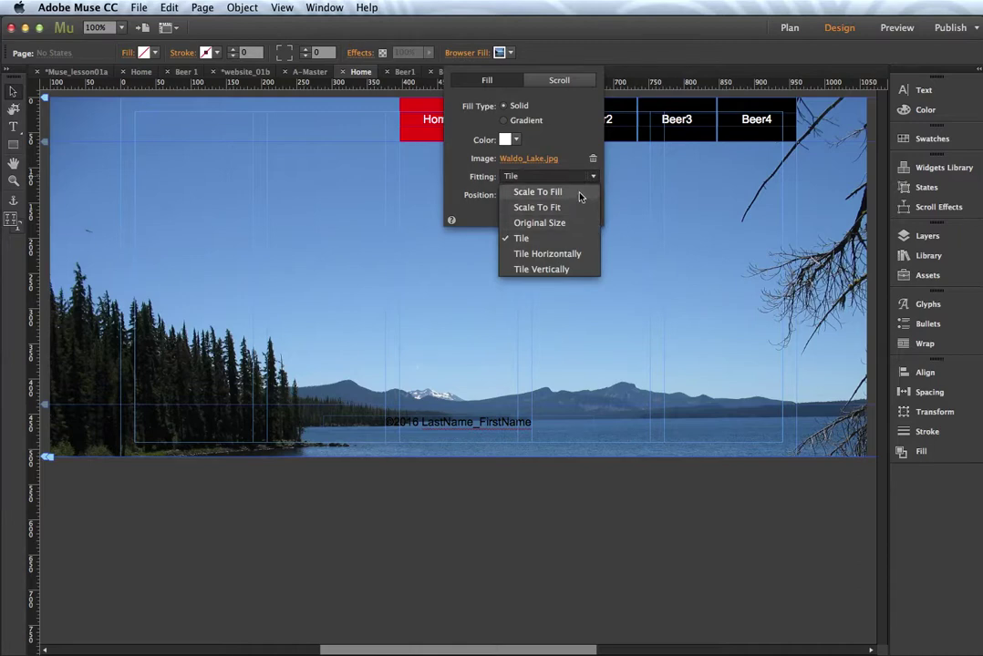
left_click(580, 192)
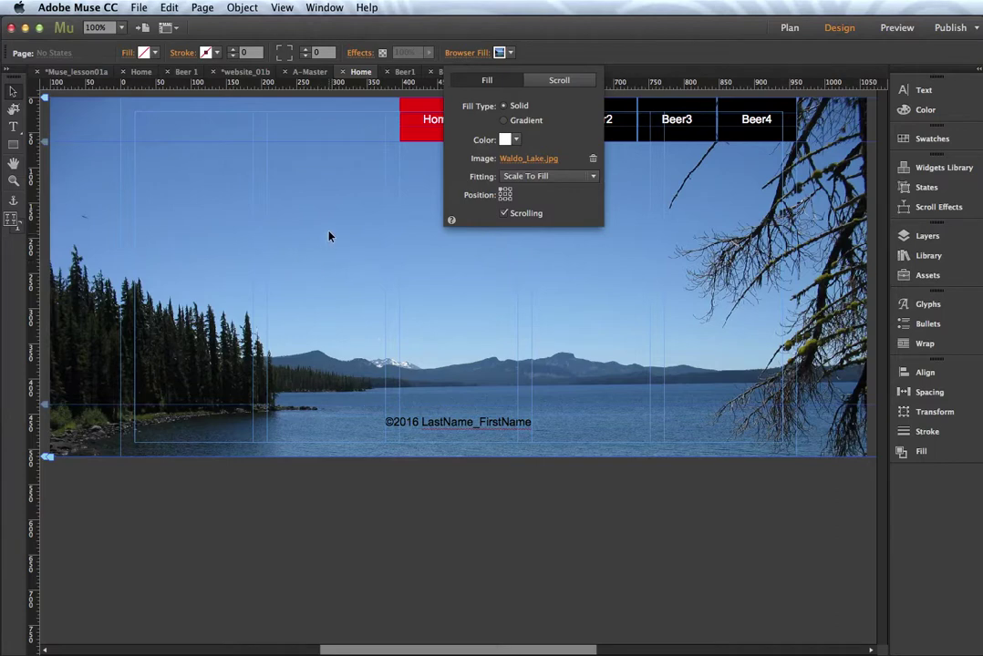
Close the browser fill options and save the site.
left_click(570, 58)
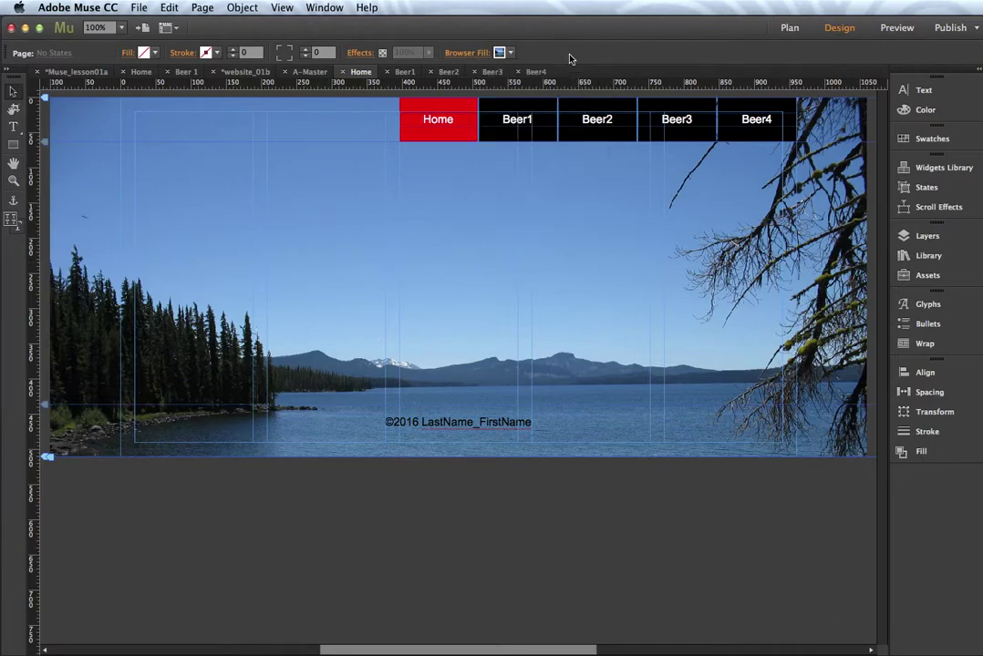
left_click(139, 7)
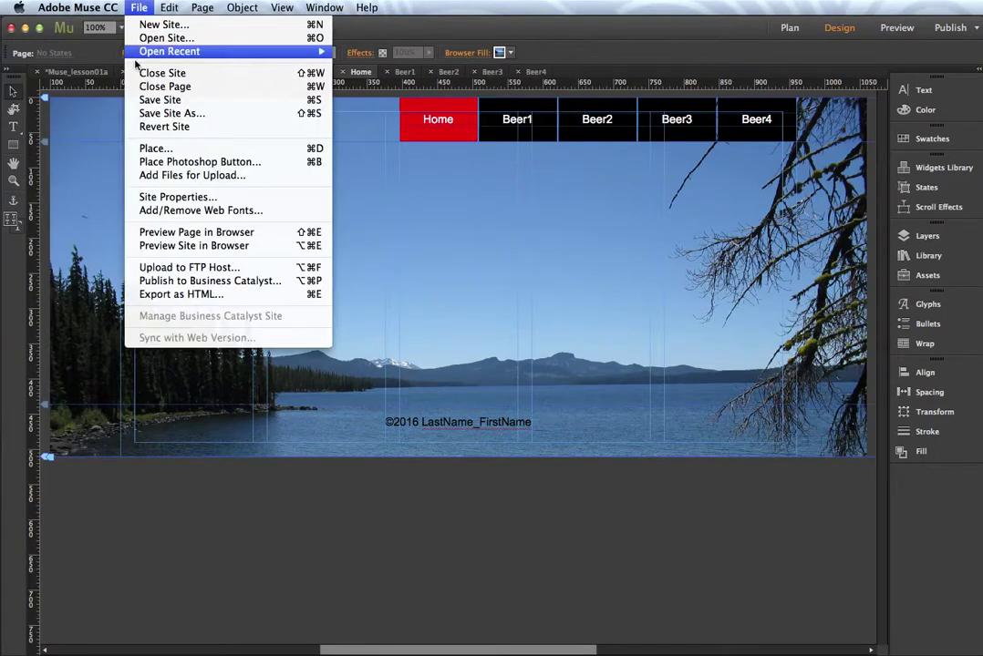
left_click(144, 100)
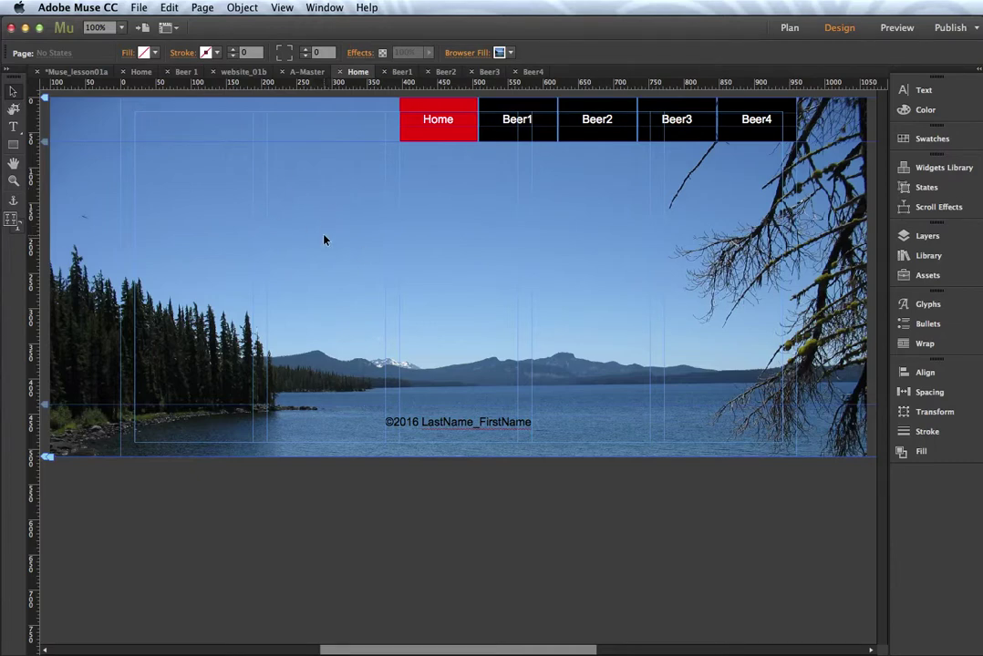
Load beer_clear.png from Muse_content with File > Place for the Home page.
left_click(138, 8)
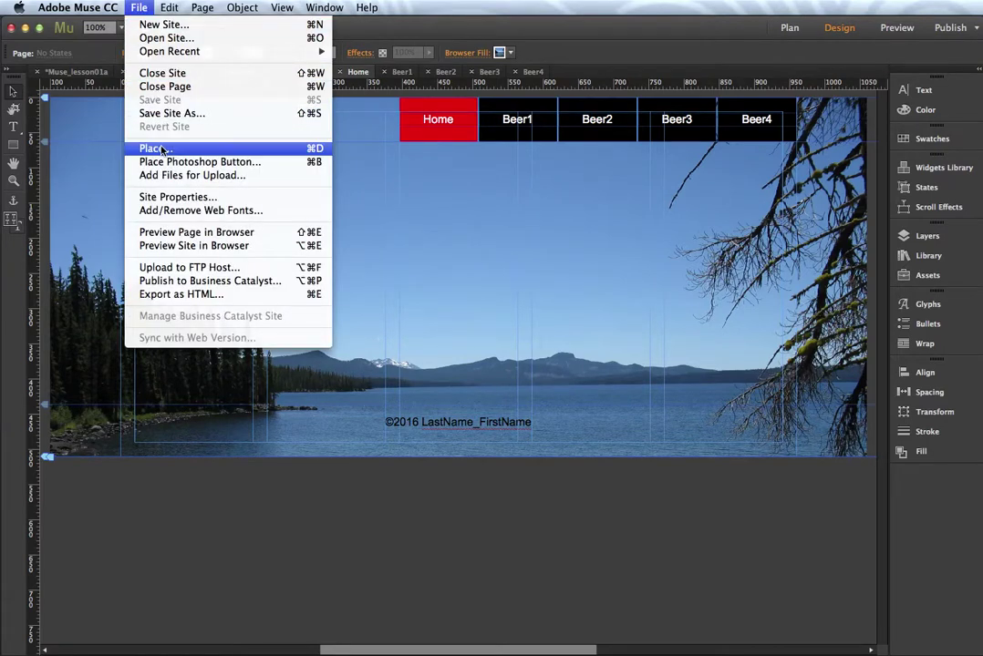
left_click(290, 150)
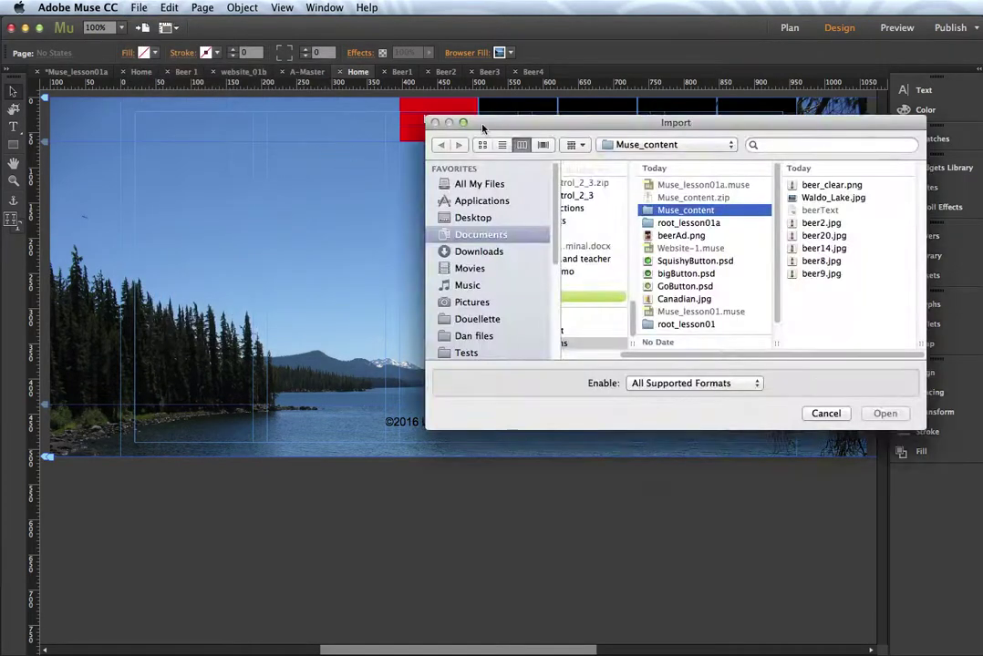
left_click_drag(498, 130, 262, 117)
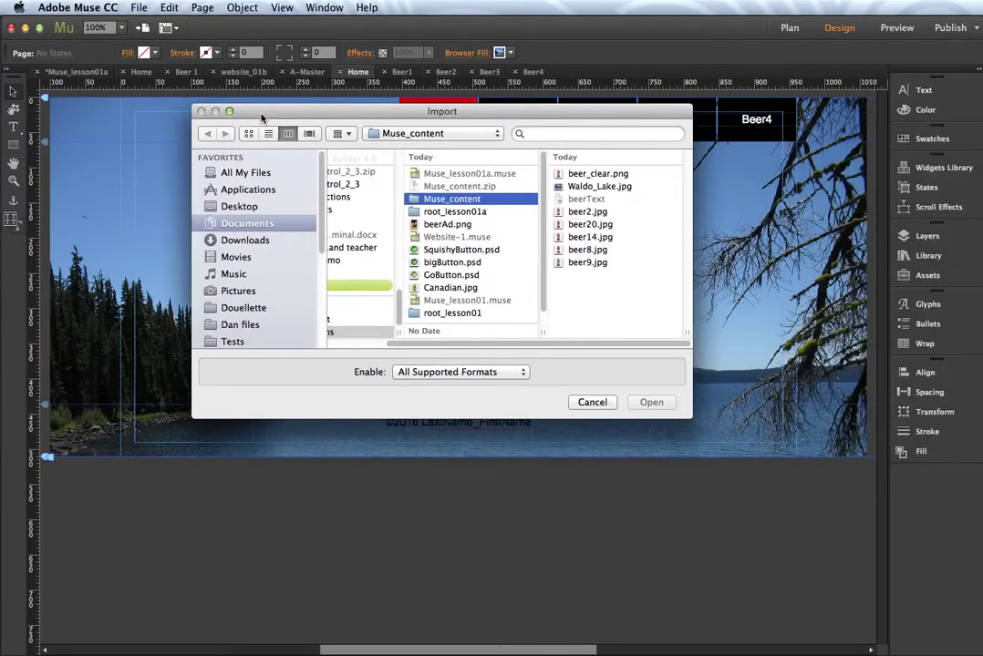
left_click(575, 175)
left_click(650, 402)
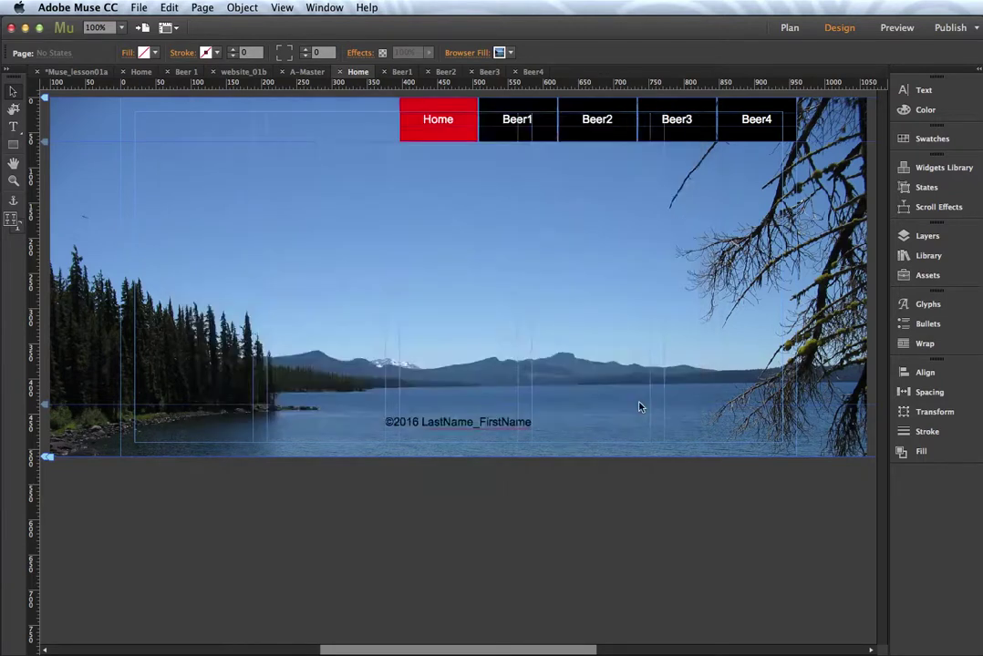
Drop the bottle image, shrink it to about 39%, and position it at X 208, Y 63.
left_click(160, 164)
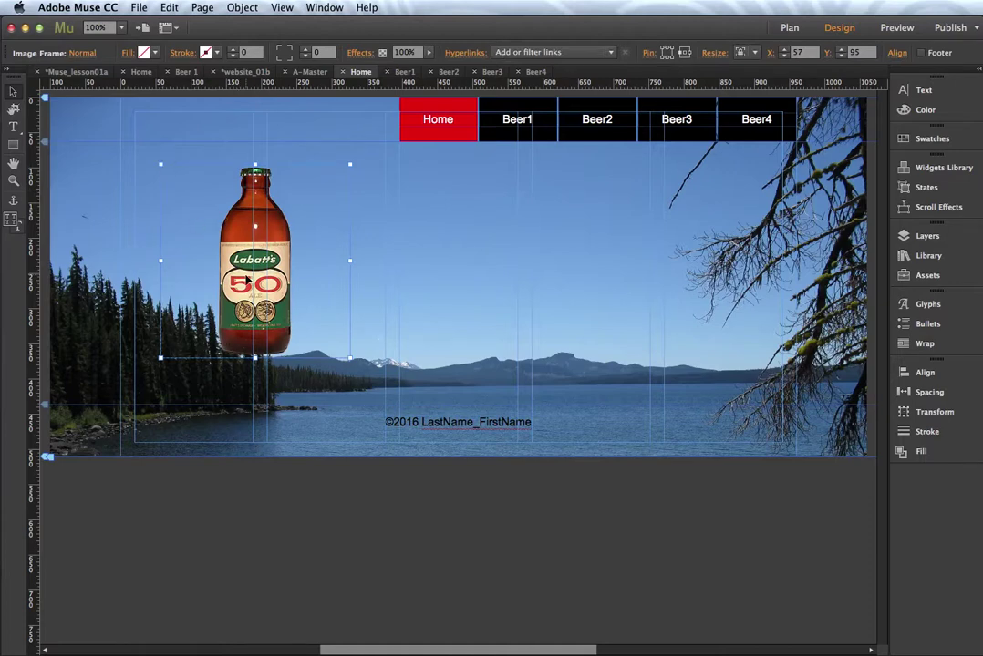
left_click_drag(207, 233, 300, 248)
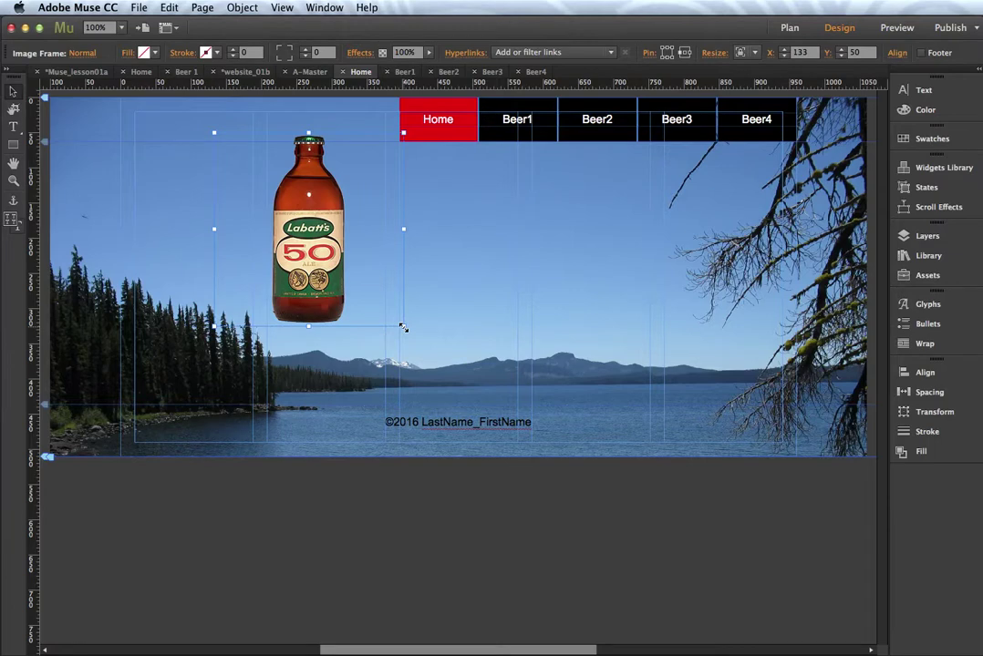
left_click_drag(403, 328, 285, 220)
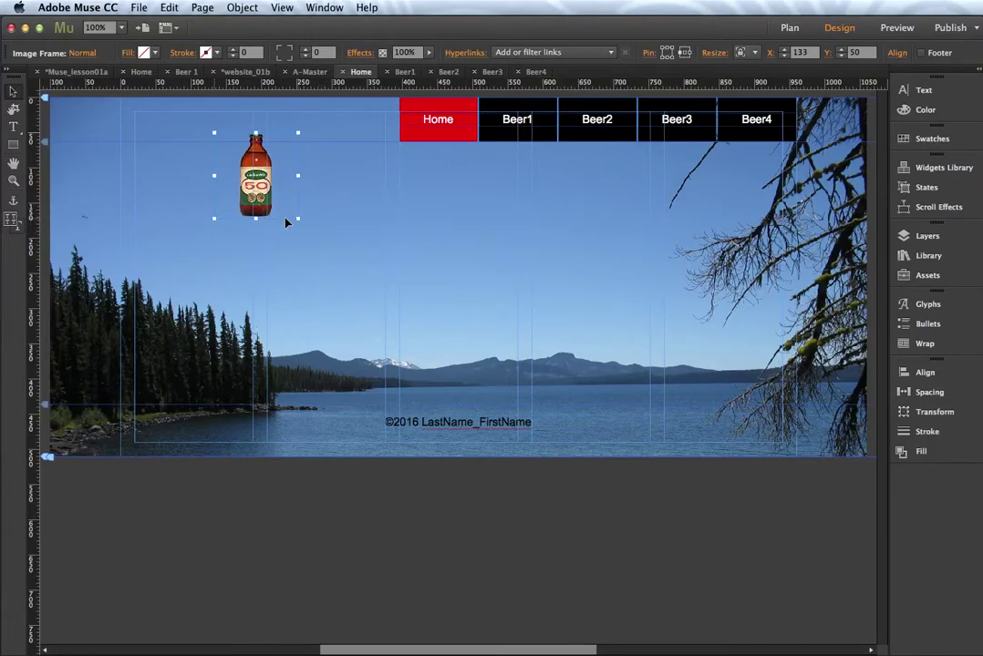
left_click_drag(298, 218, 483, 272)
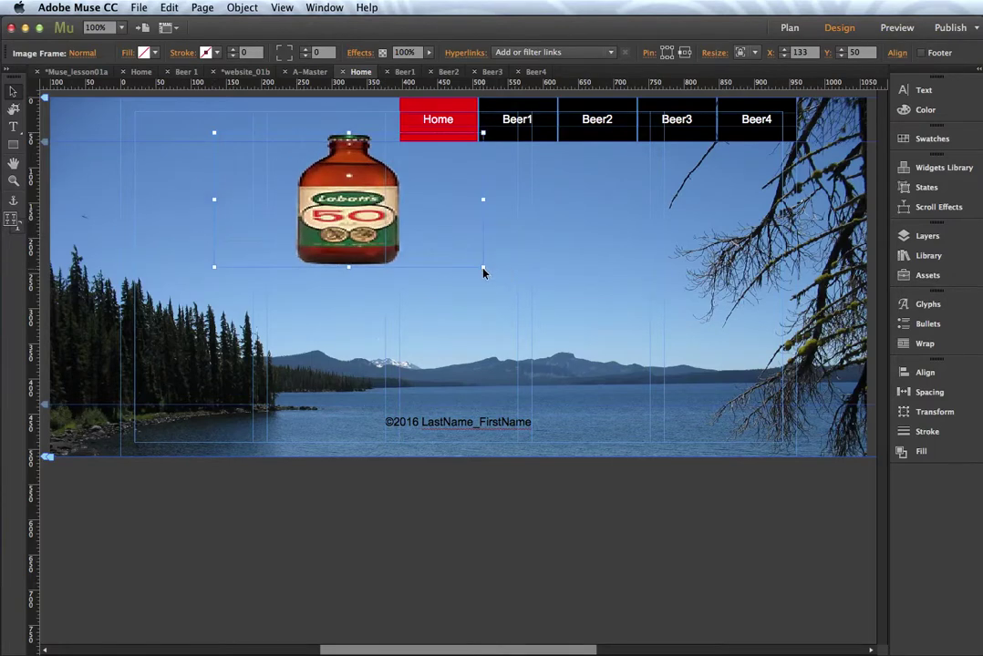
key("super+z")
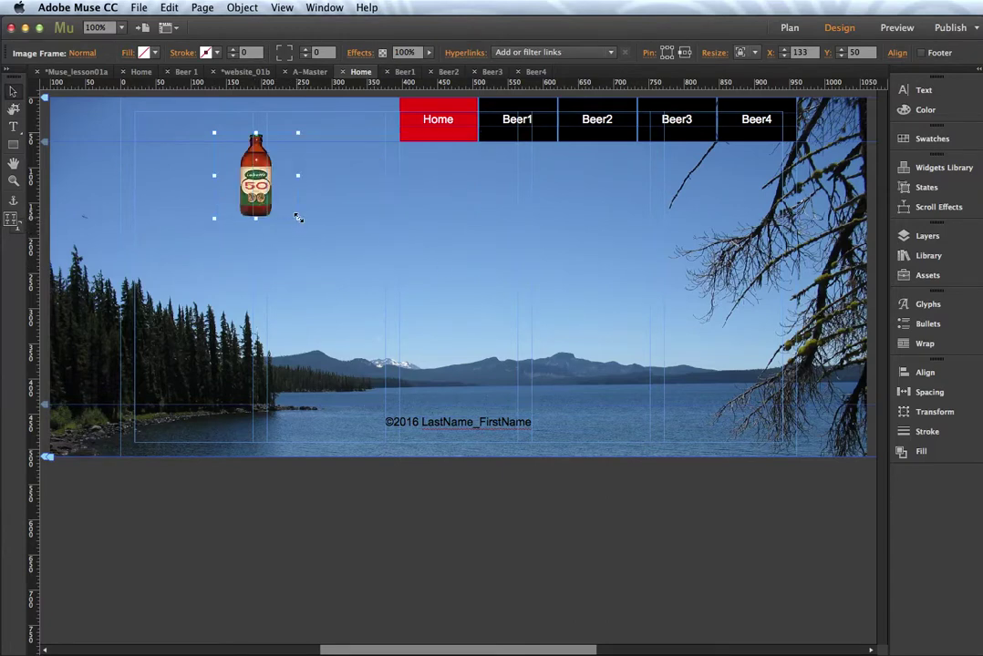
left_click_drag(248, 191, 302, 195)
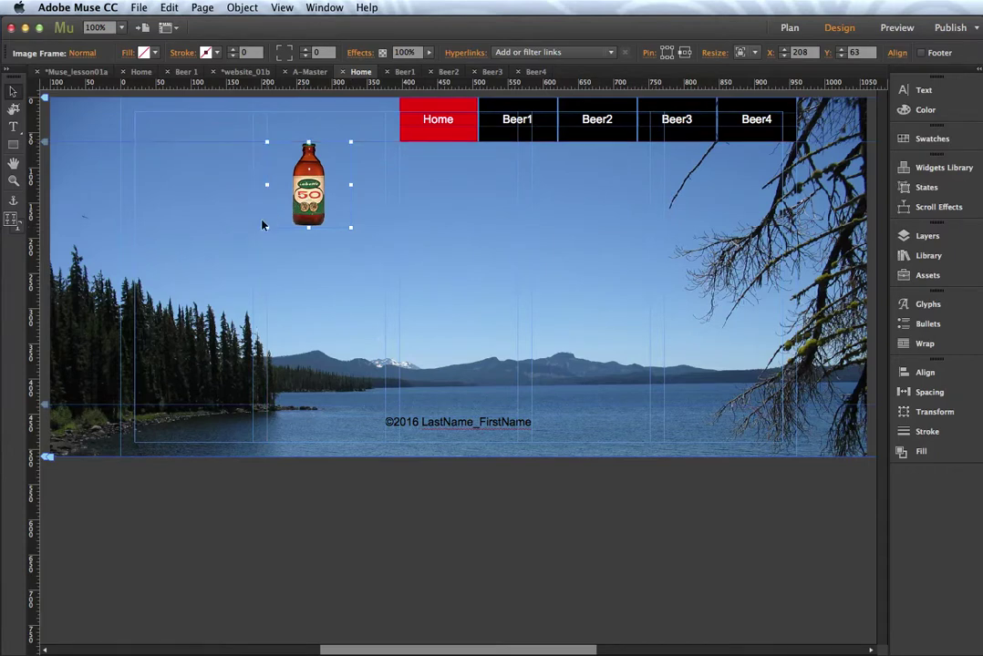
Save the site with the placed bottle image using File > Save Site.
left_click(140, 8)
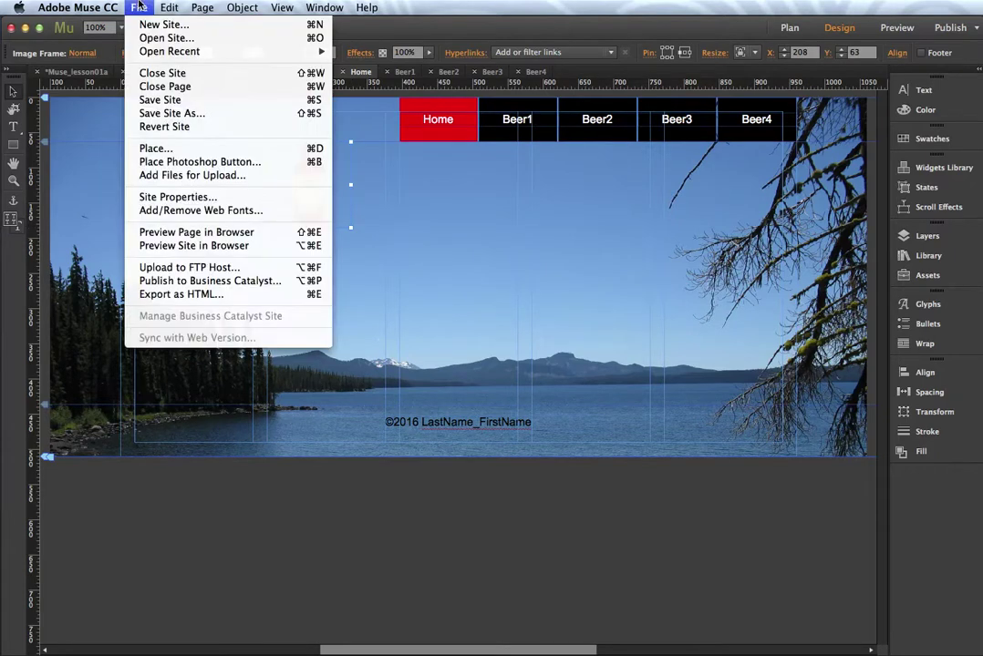
left_click(140, 7)
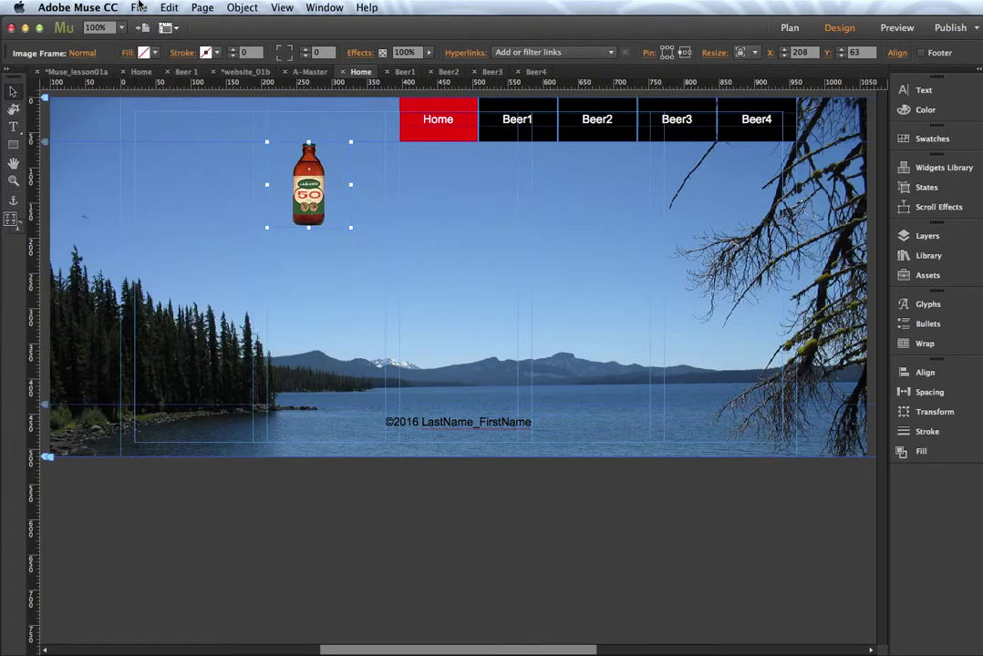
left_click(138, 7)
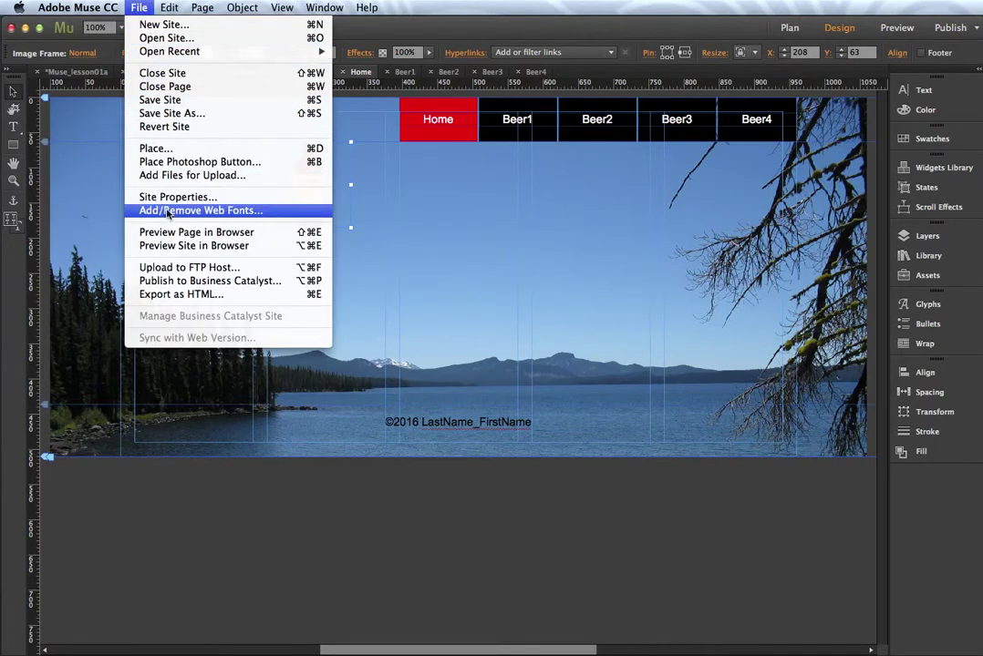
left_click(160, 100)
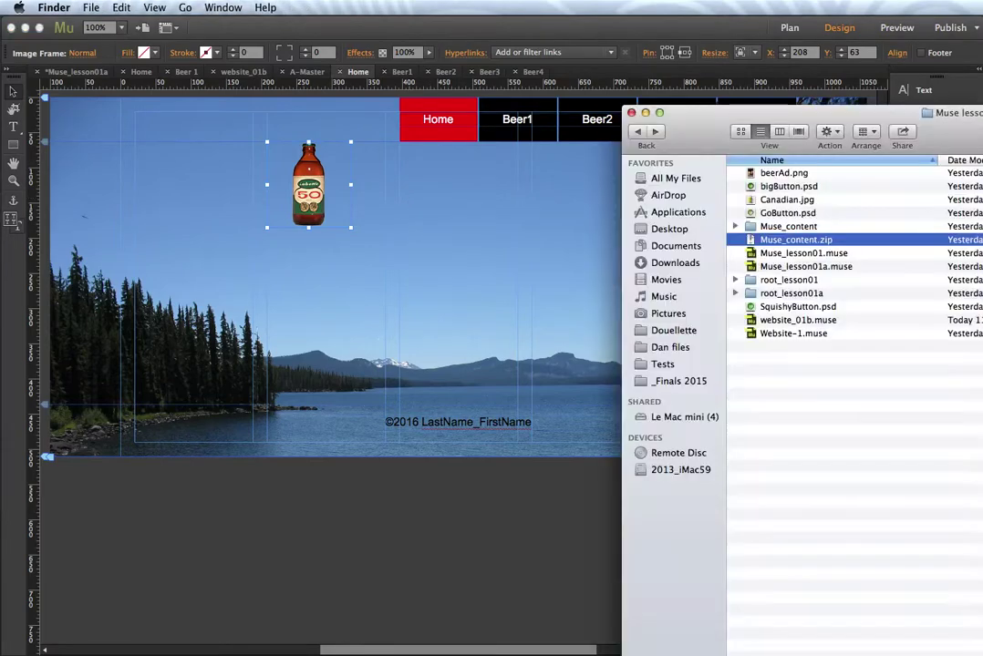
Center the Muse lessons Finder window and open Muse_content > beerText in TextEdit.
left_click_drag(970, 145, 471, 77)
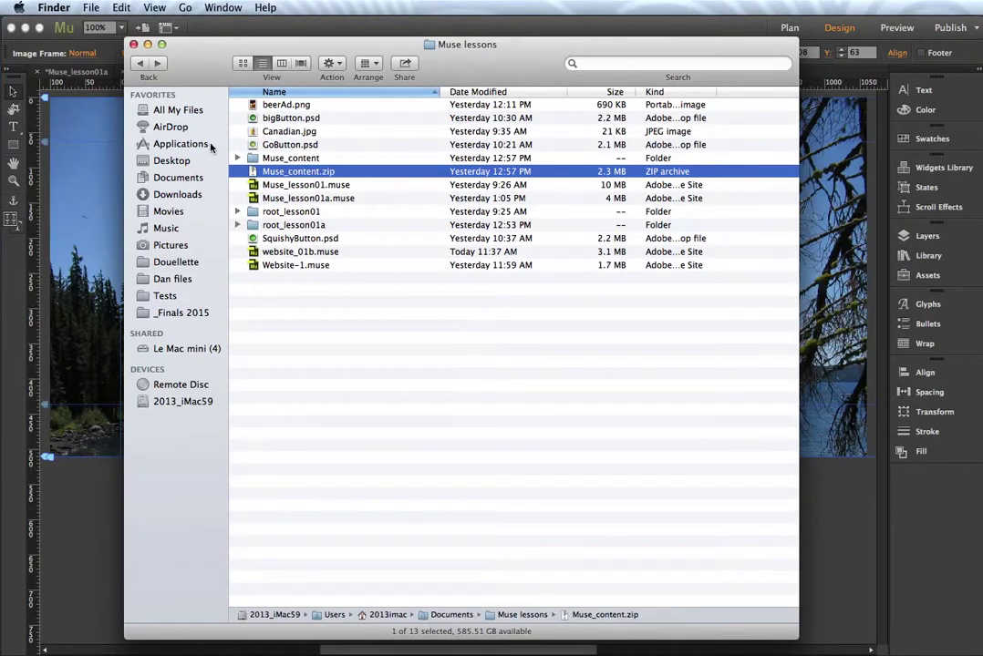
double_click(254, 159)
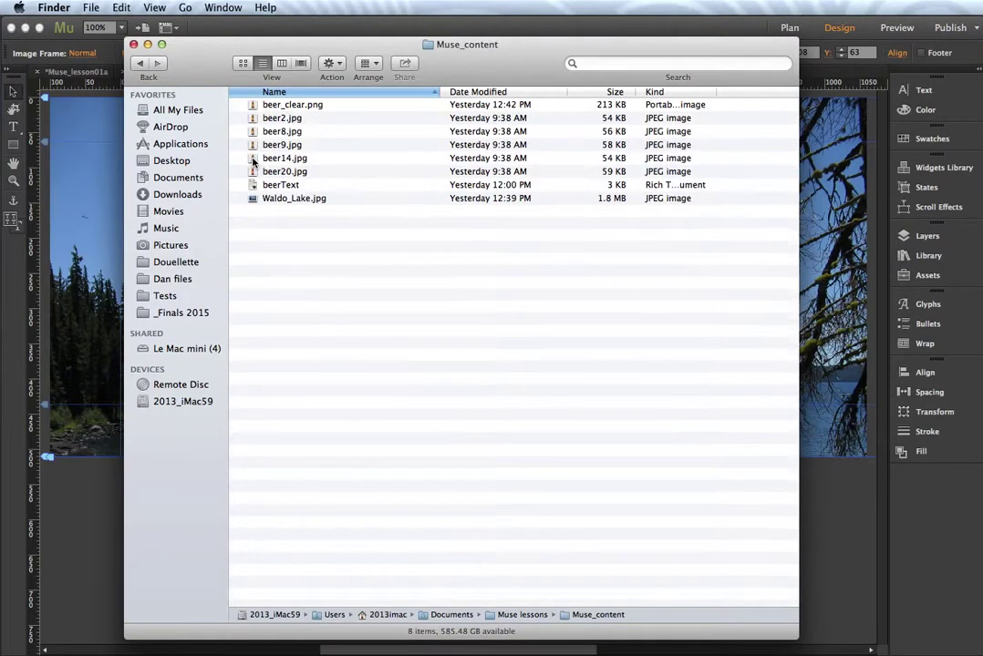
double_click(254, 185)
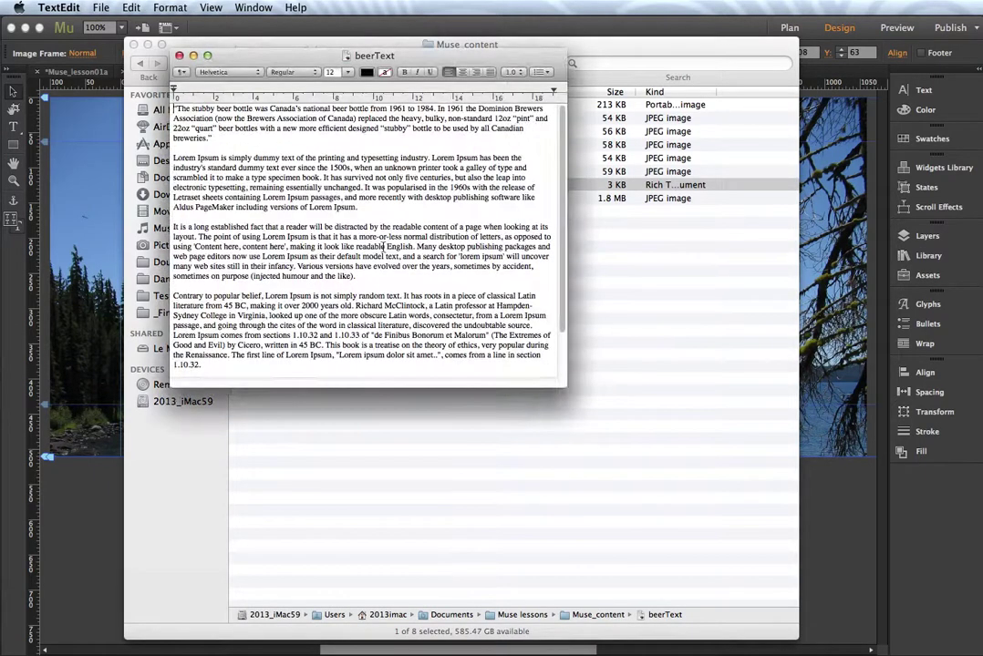
Widen the beerText window and select the opening stubby beer bottle paragraph.
left_click_drag(566, 387, 686, 523)
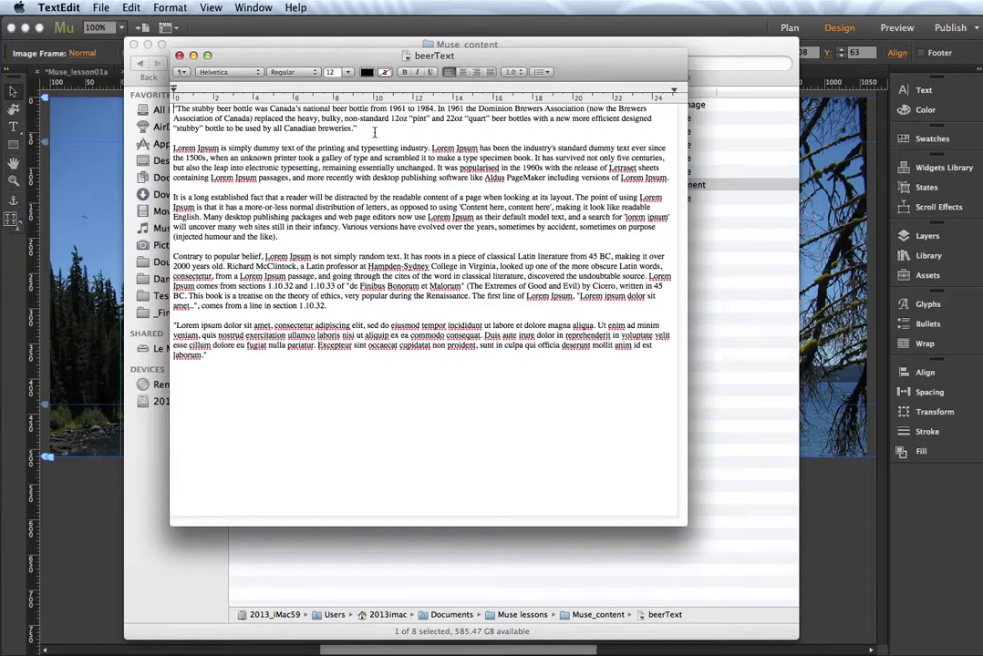
left_click_drag(354, 129, 163, 104)
key("super+c")
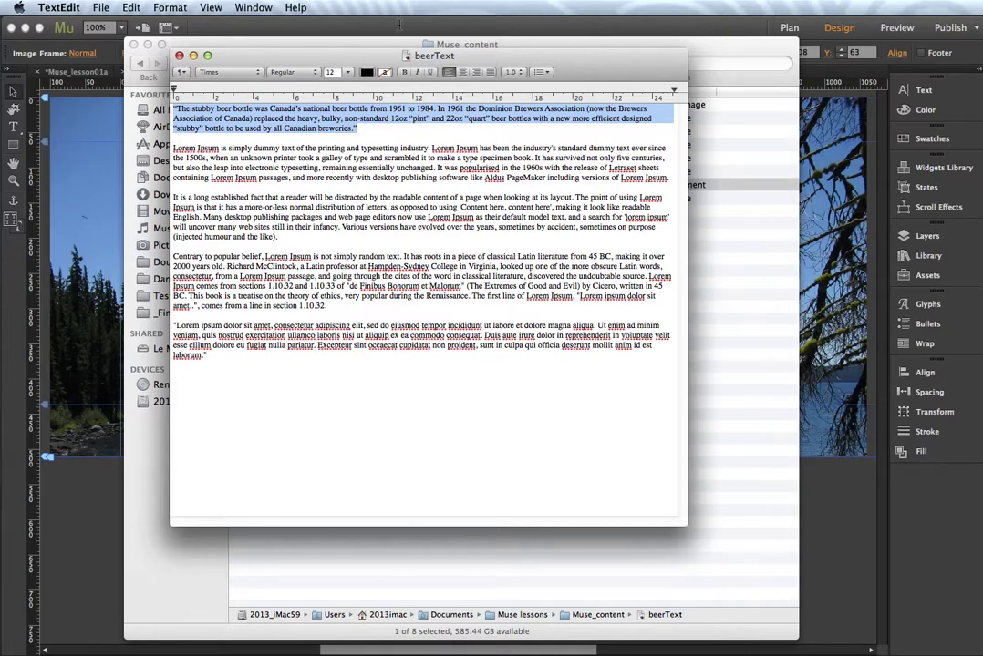
Back in Muse, draw a horizontal text frame right of the bottle with the Type tool.
key("super+Tab")
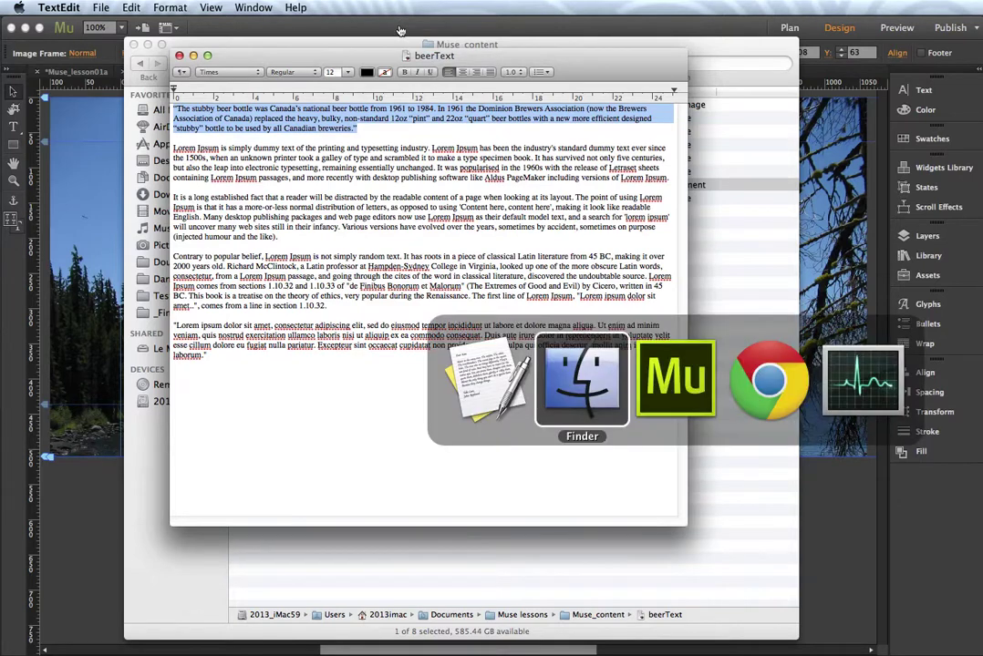
key("super+Tab")
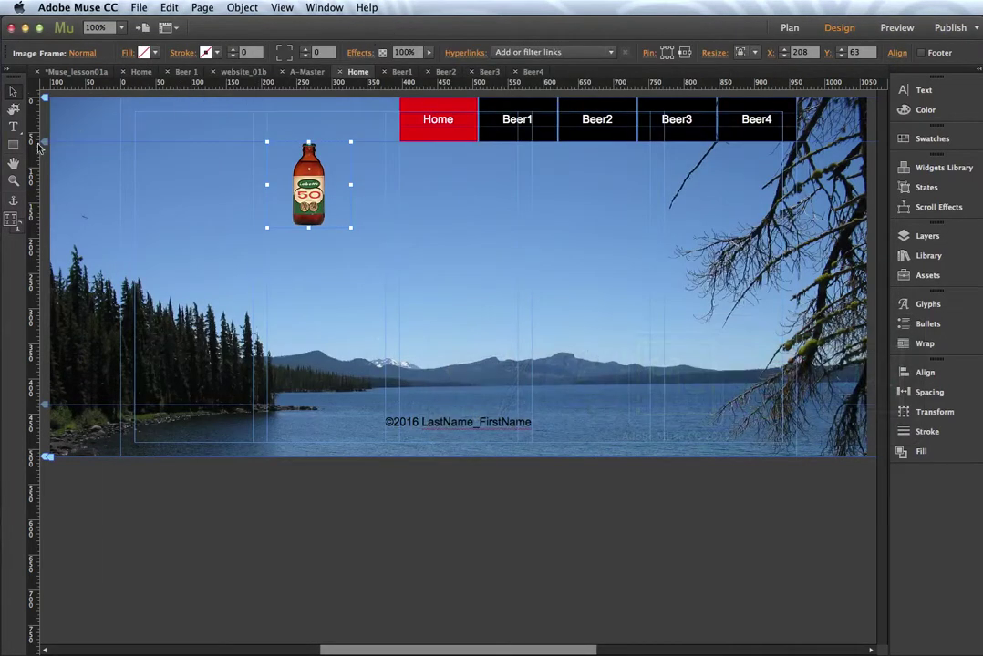
left_click(12, 130)
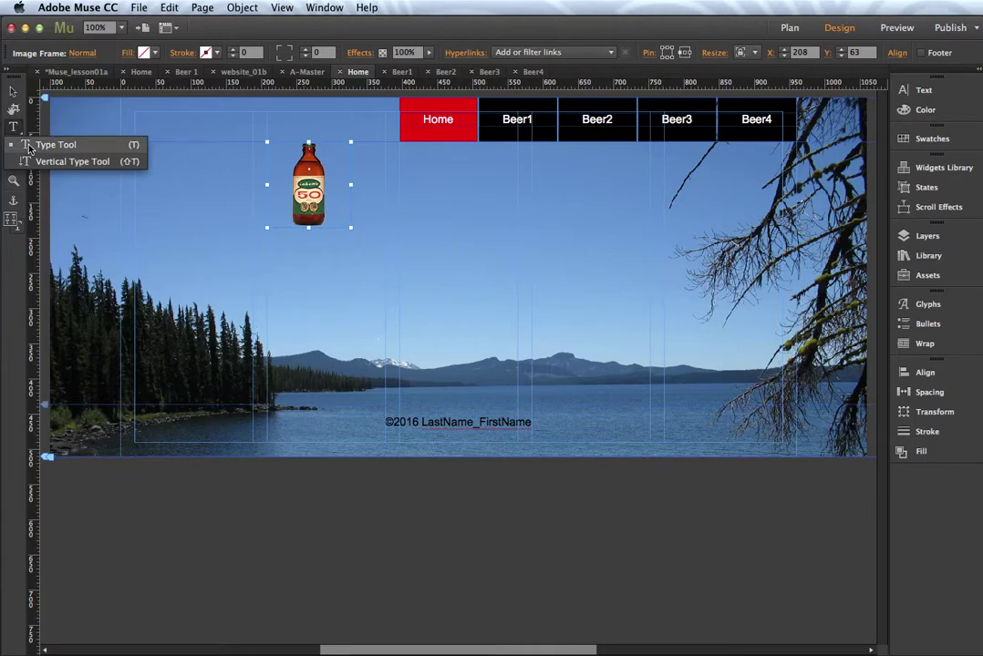
left_click(29, 148)
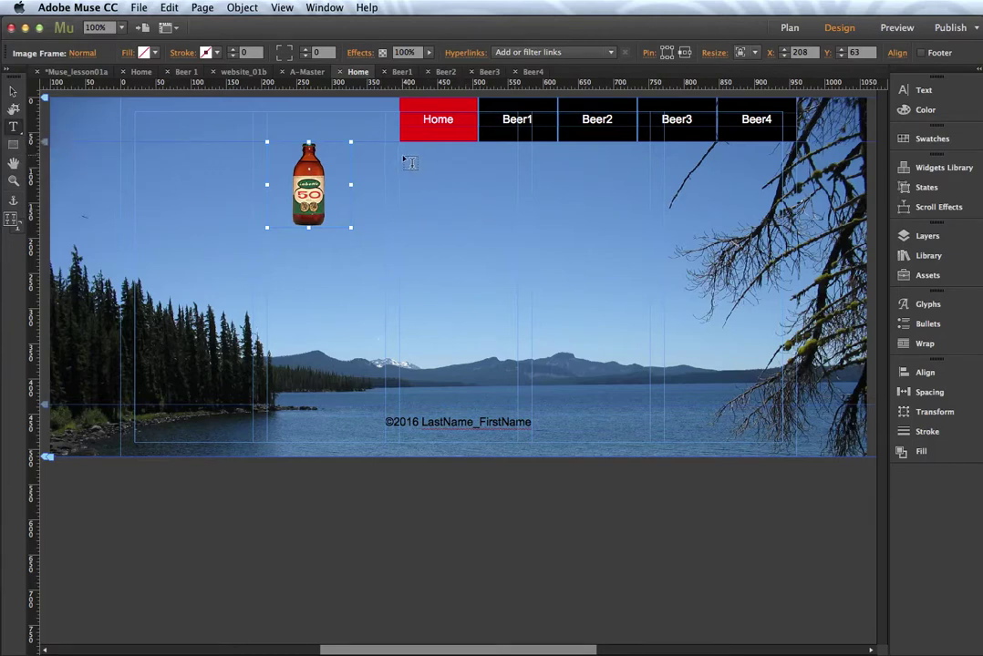
left_click_drag(399, 151, 796, 371)
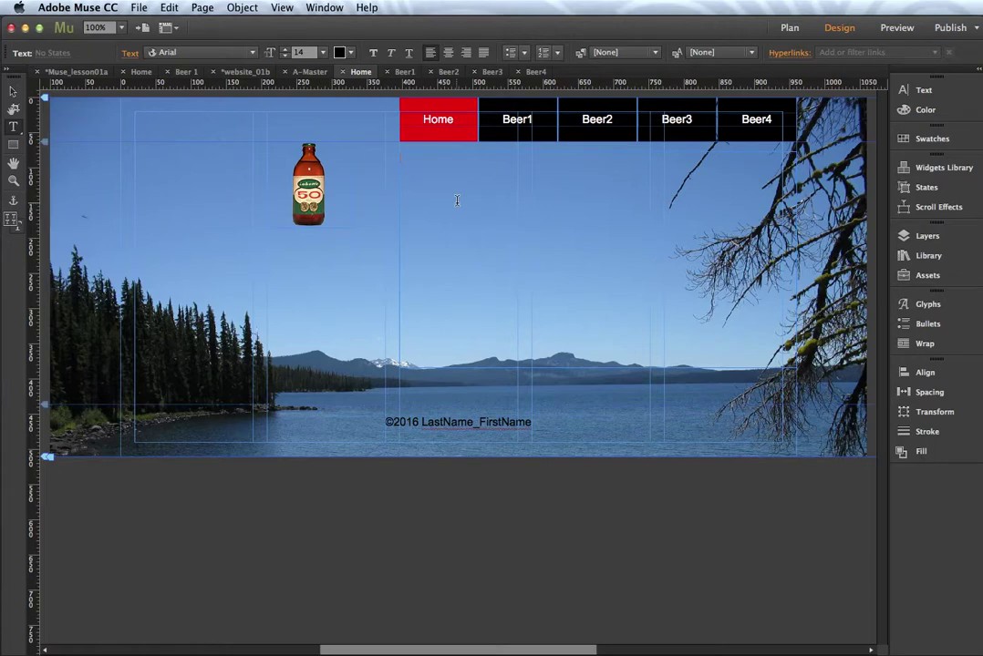
Paste the stubby bottle paragraph into the frame at Arial 14 and select all of it.
left_click(167, 8)
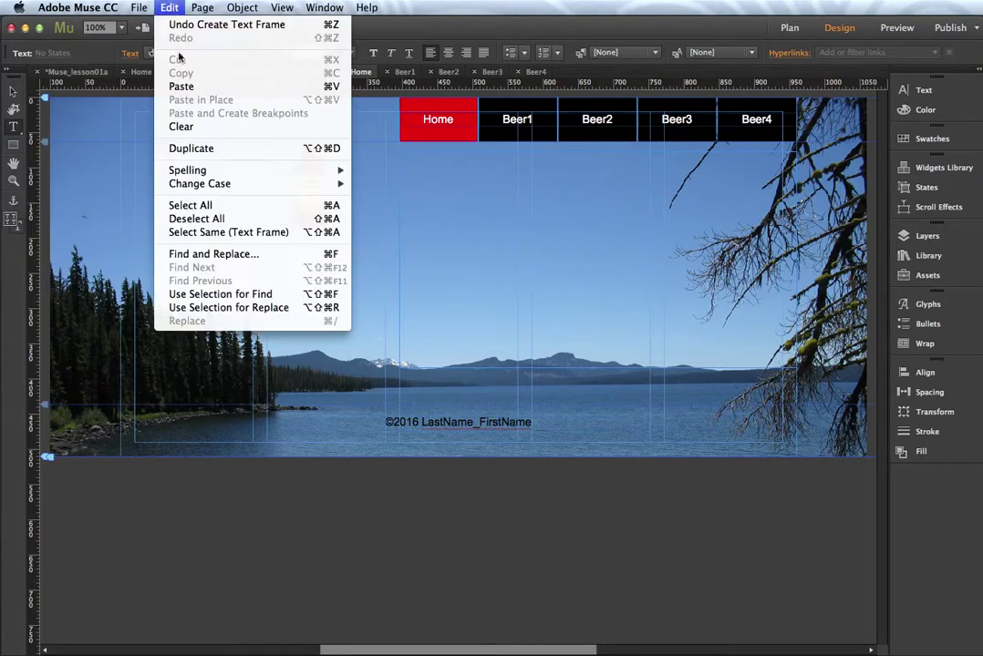
left_click(182, 87)
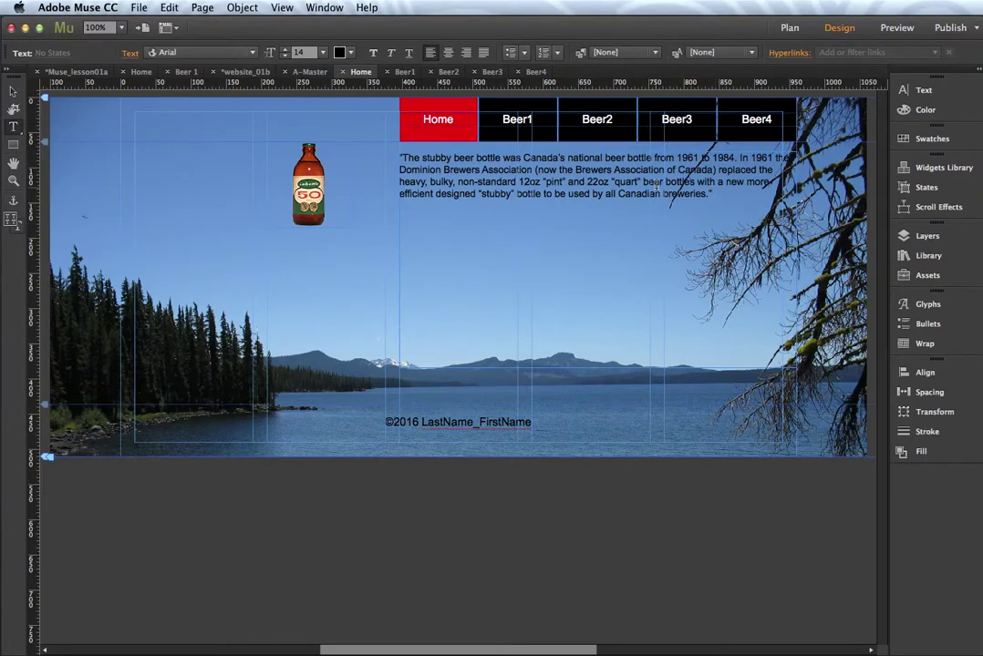
left_click(283, 50)
left_click(285, 56)
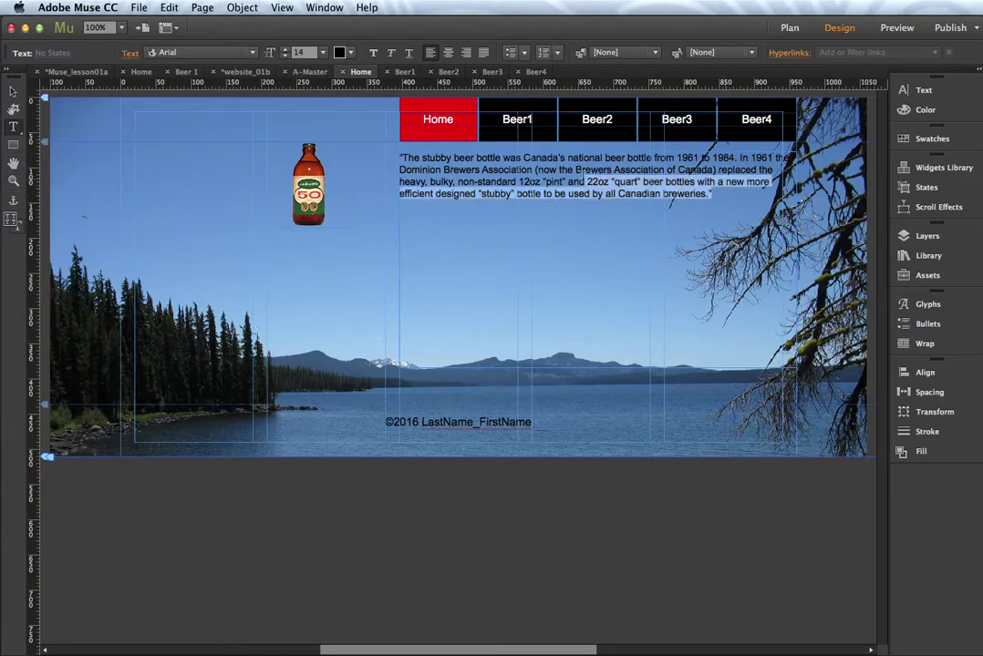
left_click_drag(713, 195, 398, 152)
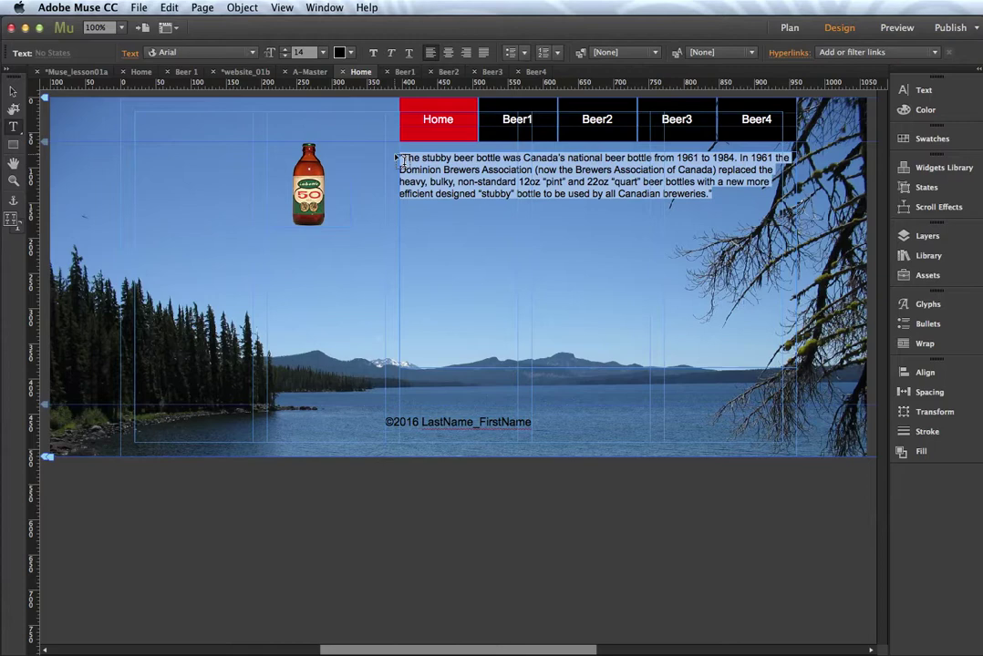
Set the selected paragraph's colour to White and its font size to 24 pt.
left_click(351, 55)
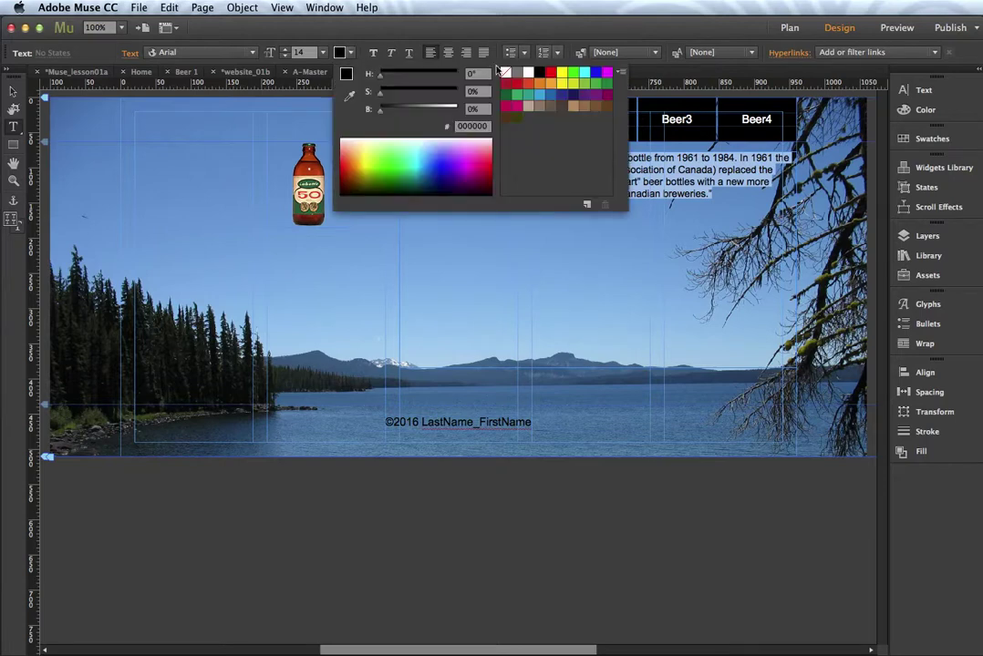
left_click(528, 75)
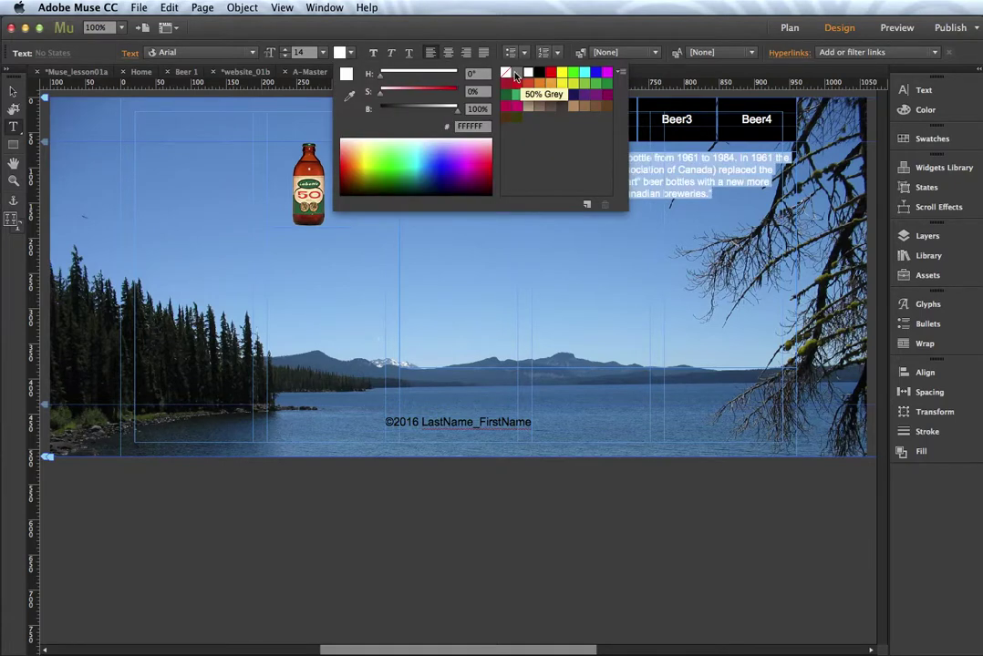
left_click(285, 50)
left_click(323, 53)
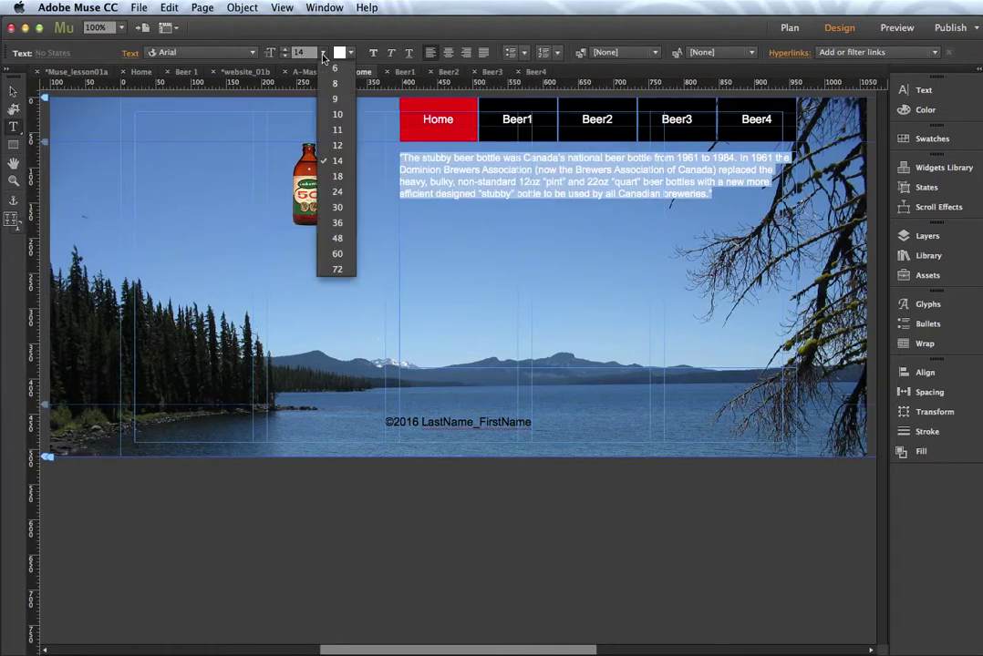
left_click(337, 176)
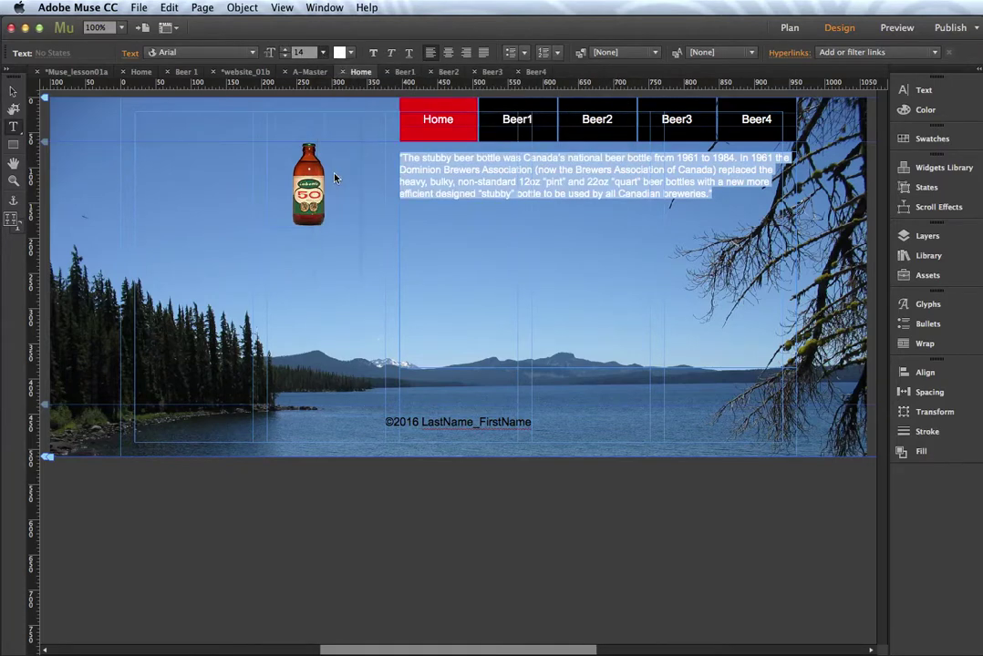
left_click(285, 50)
left_click(285, 50)
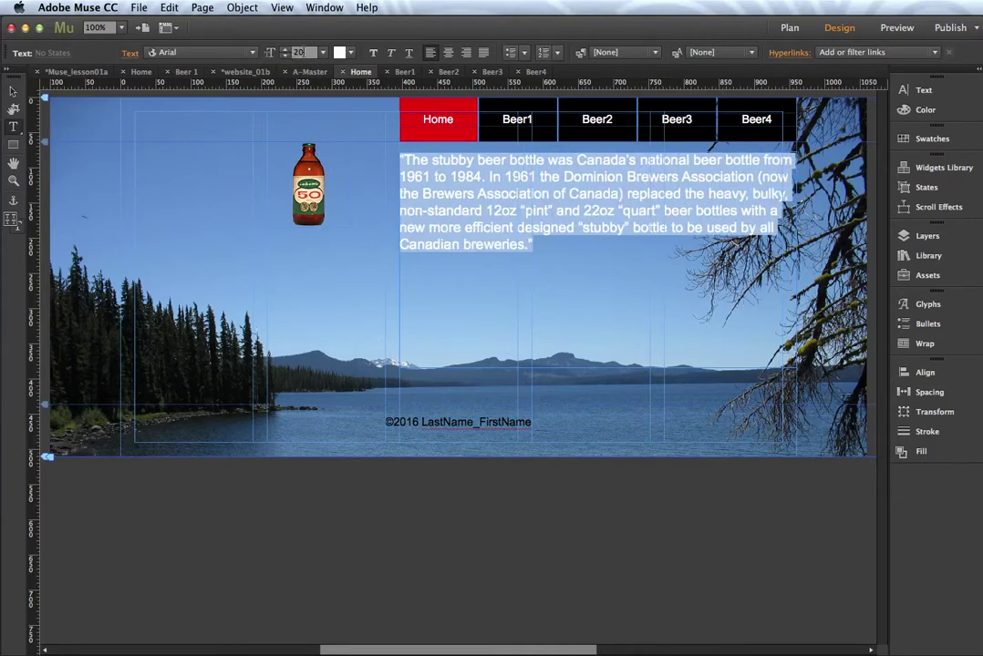
type("24")
key("Return")
key("Return")
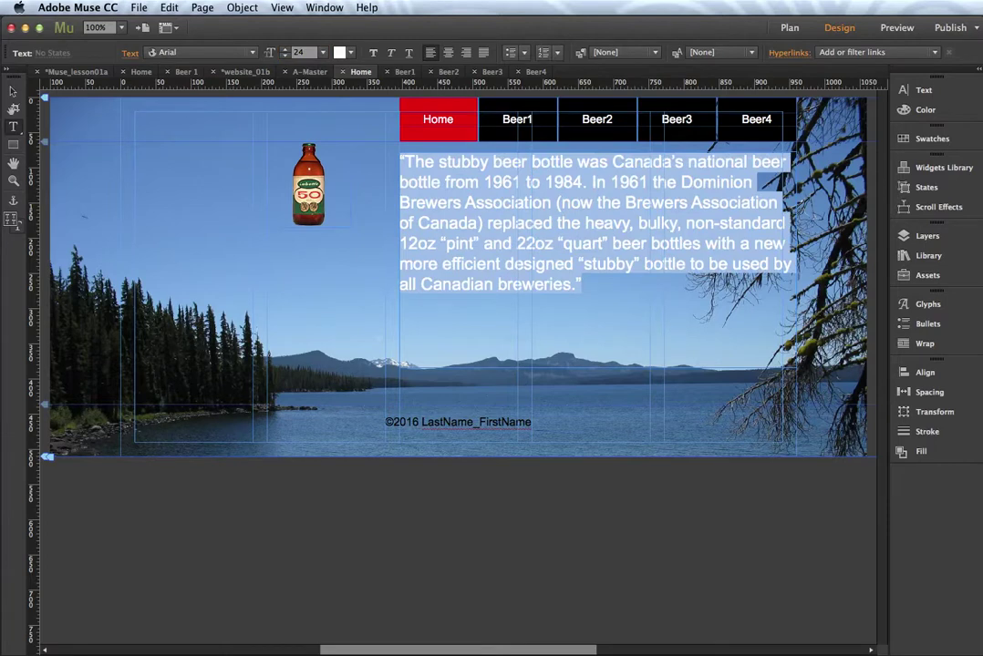
Try the paragraph in Times, then set it back to Arial.
left_click(254, 52)
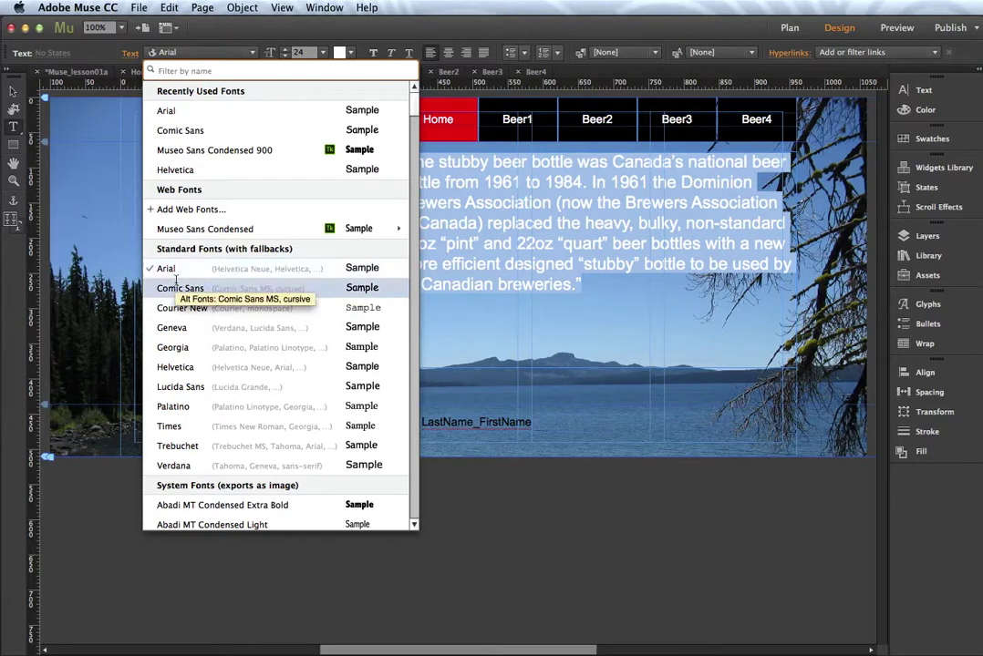
left_click(169, 426)
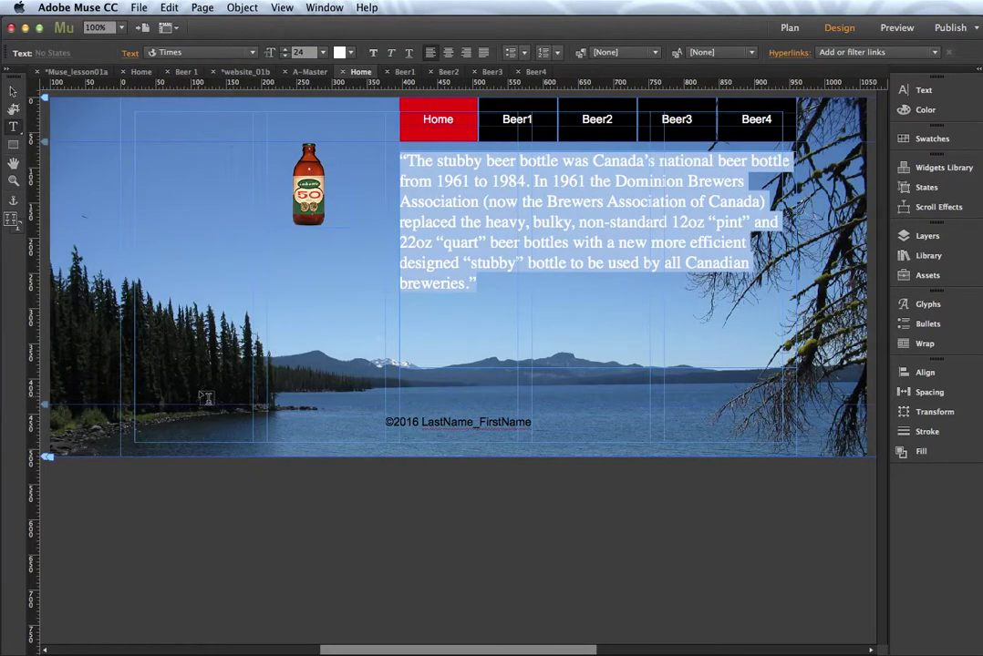
left_click(254, 54)
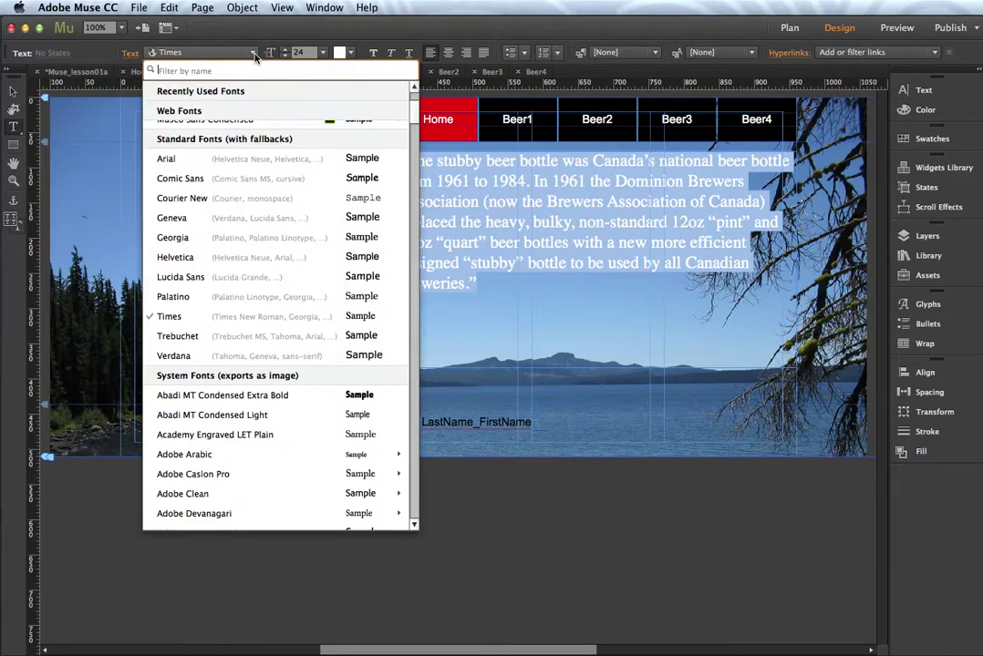
left_click(222, 164)
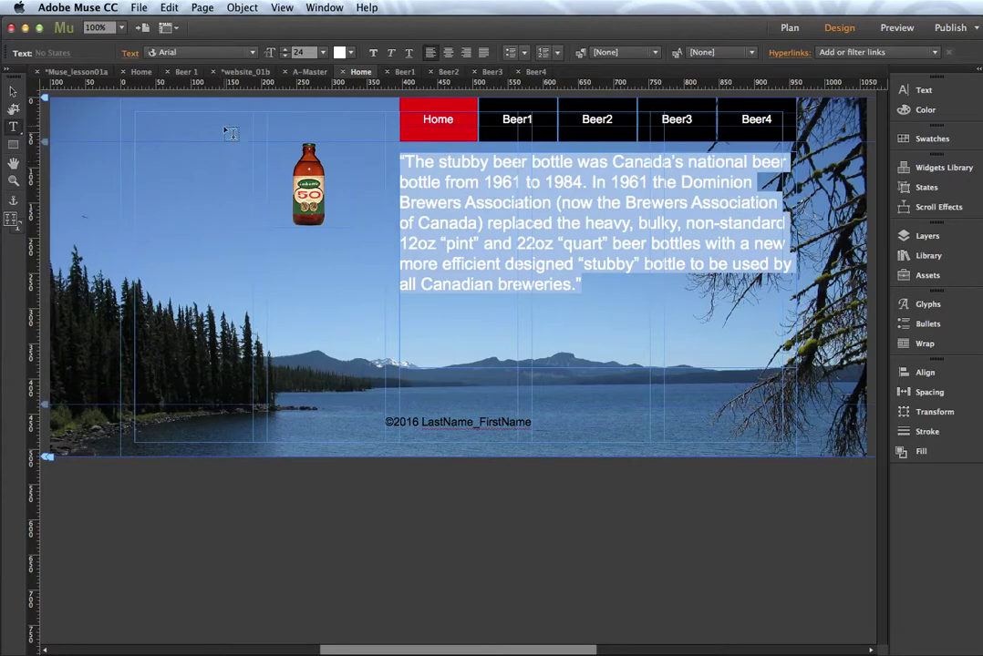
left_click(254, 54)
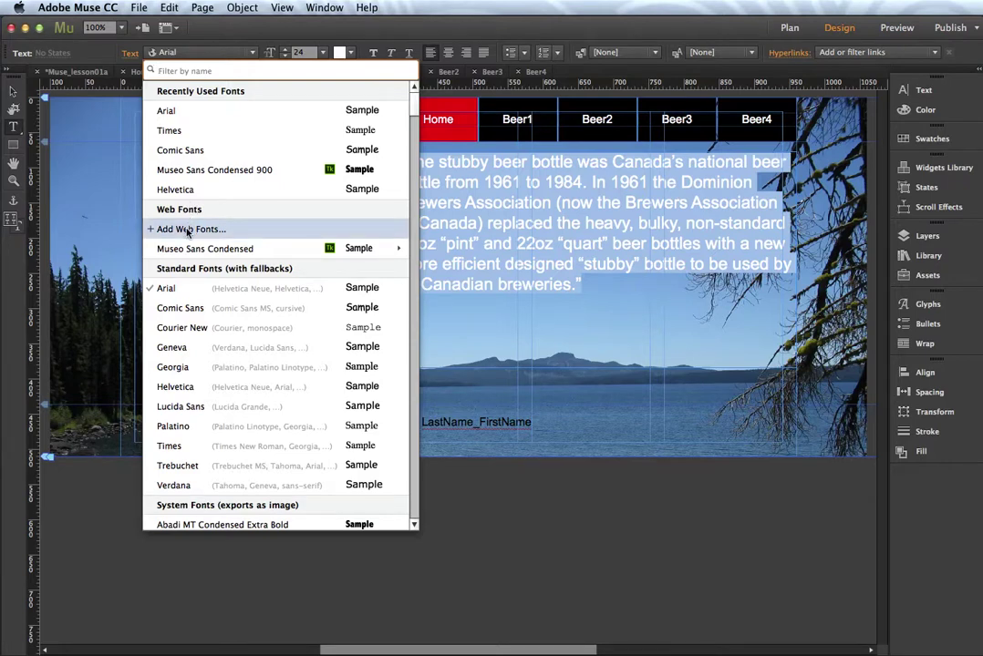
mouse_move(322, 254)
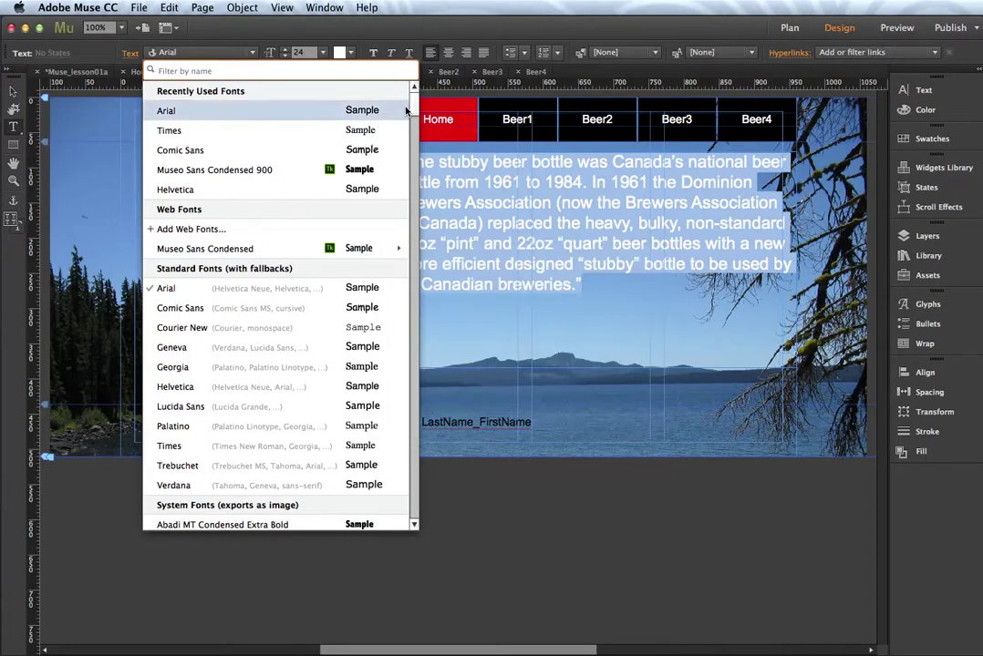
scroll(411, 118, "down", 10)
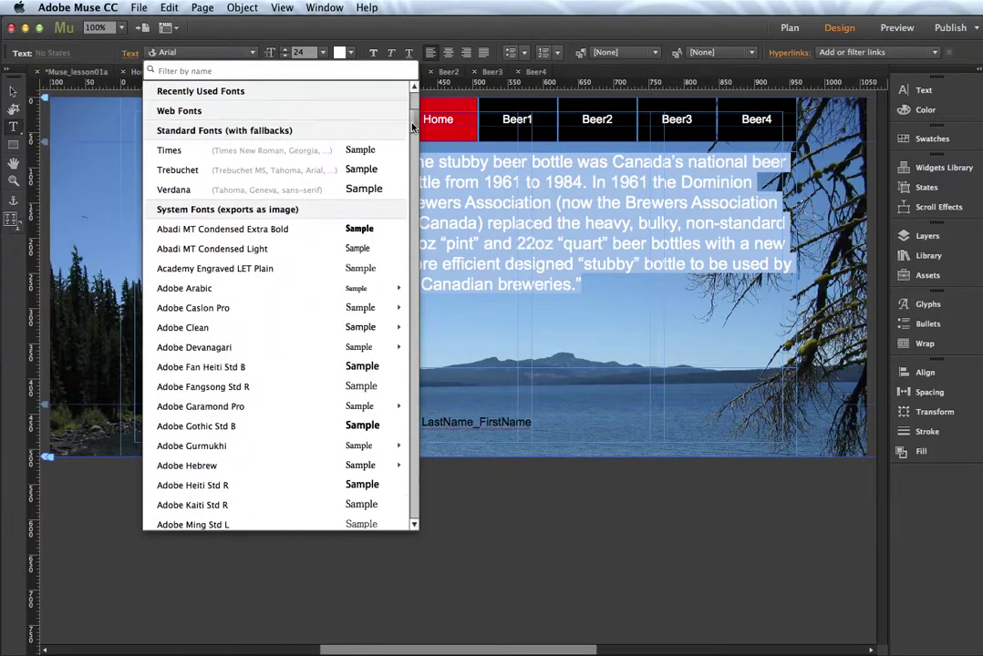
scroll(411, 127, "down", 2)
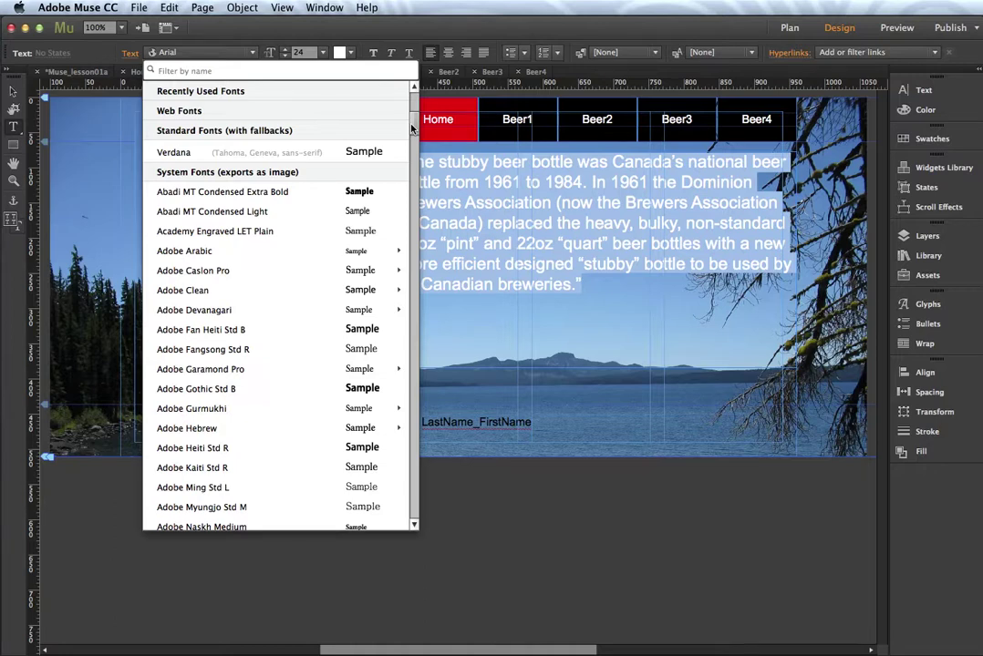
mouse_move(217, 291)
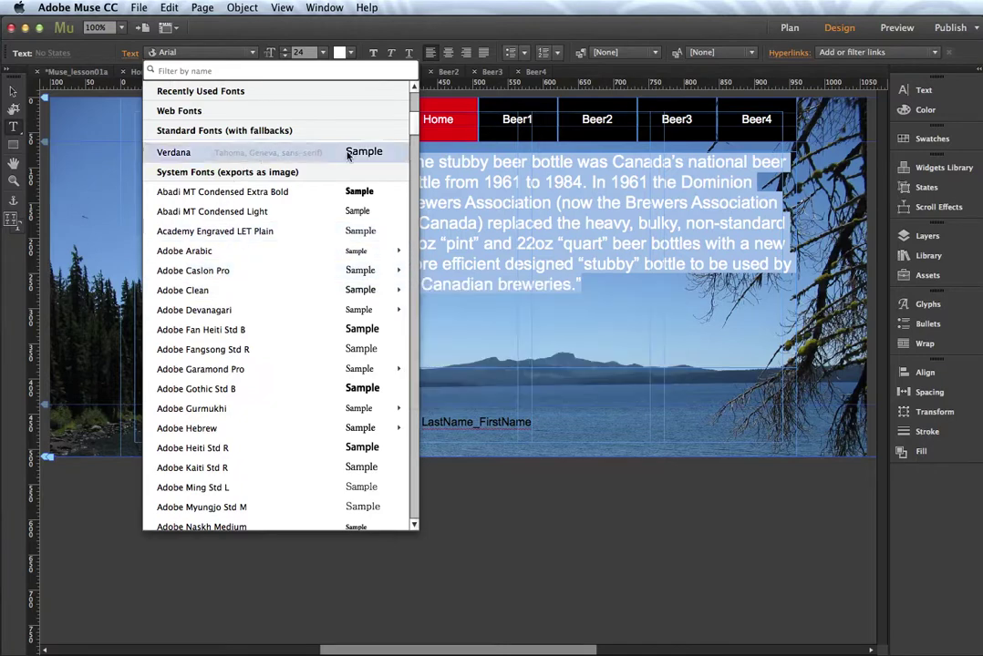
scroll(415, 127, "up", 2)
scroll(415, 128, "up", 5)
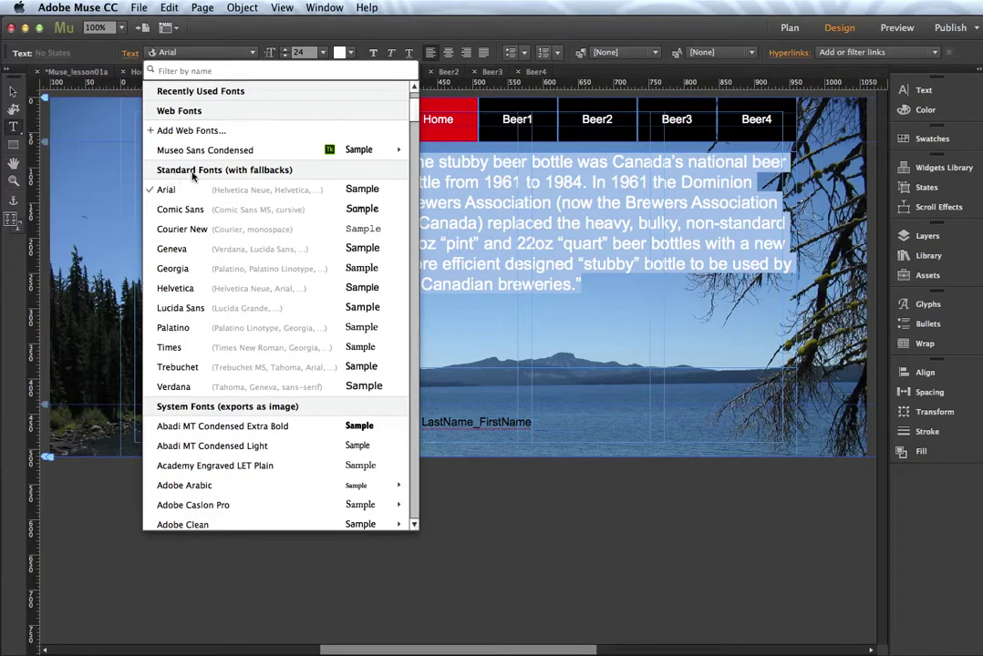
left_click(252, 53)
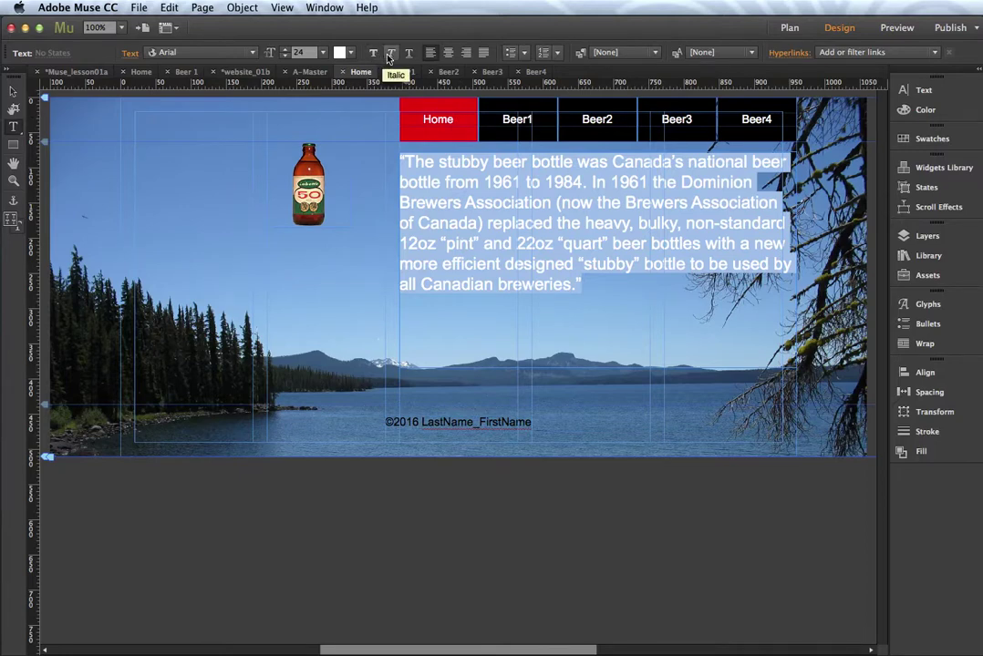
left_click(445, 56)
key("super+shift+r")
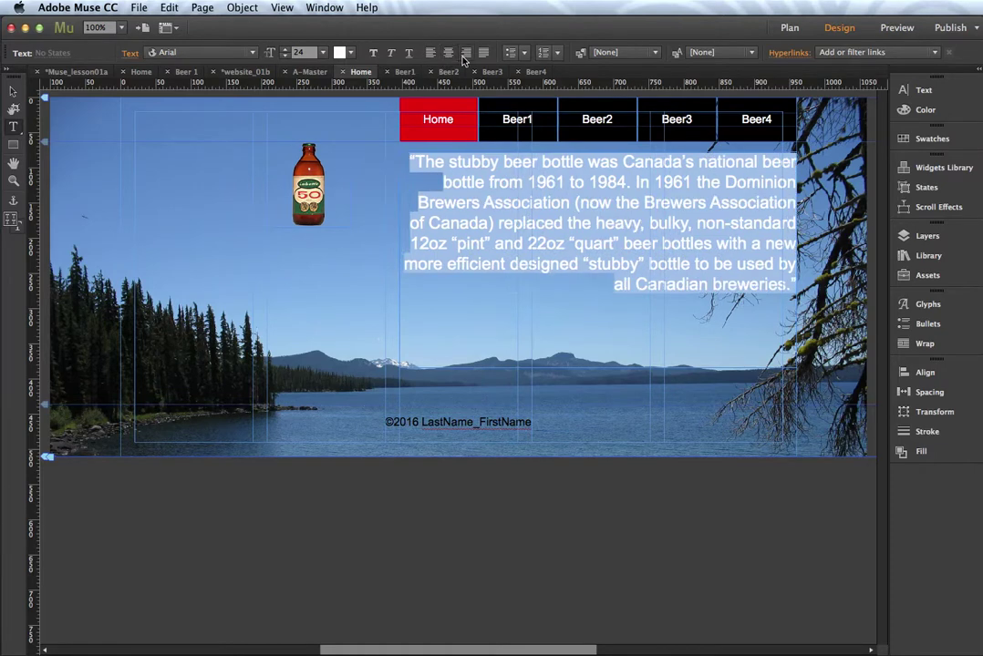
left_click(430, 55)
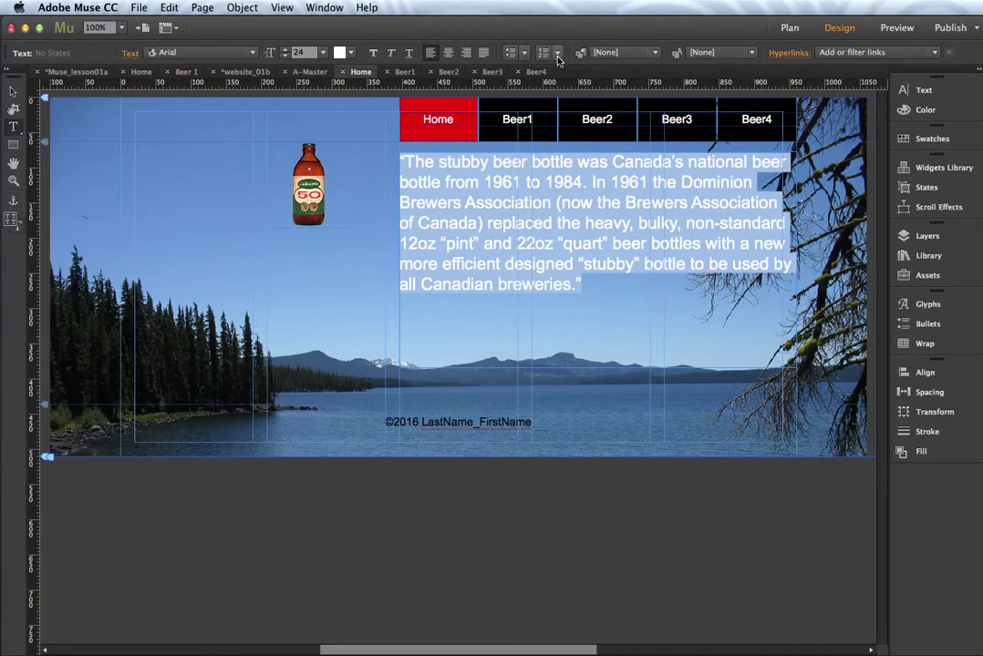
left_click(583, 289)
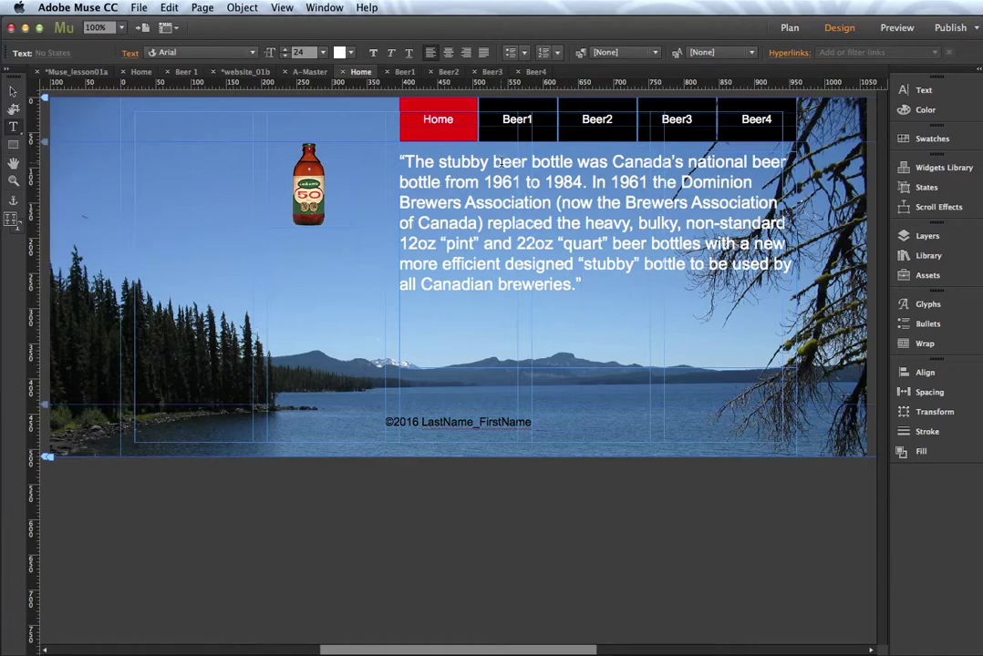
Link the words 'beer bottle' in the paragraph to the Beer1 page.
left_click_drag(493, 163, 575, 167)
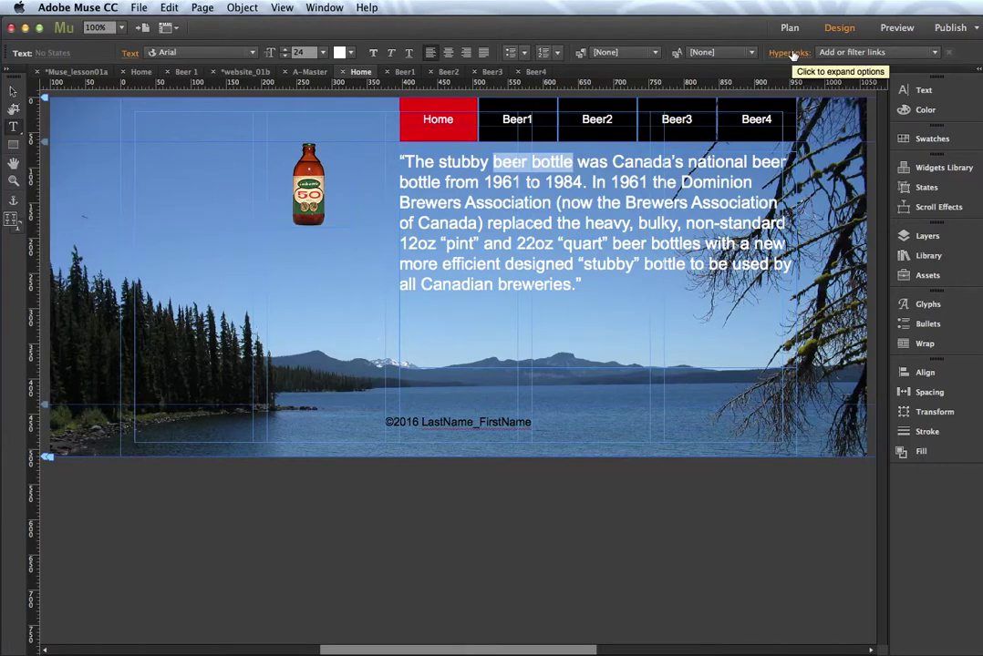
left_click(936, 53)
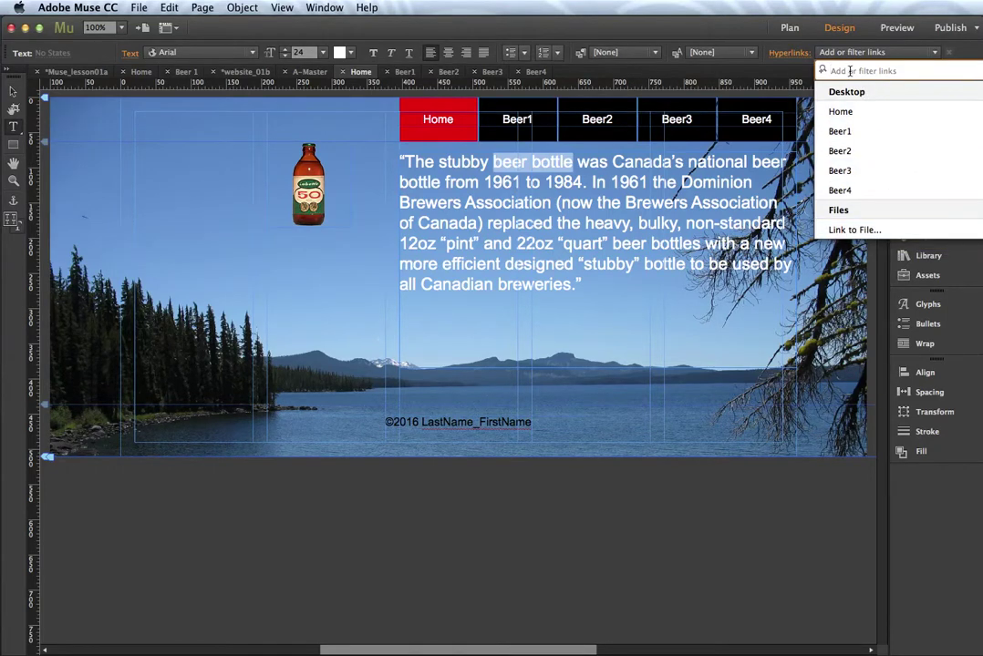
type("http")
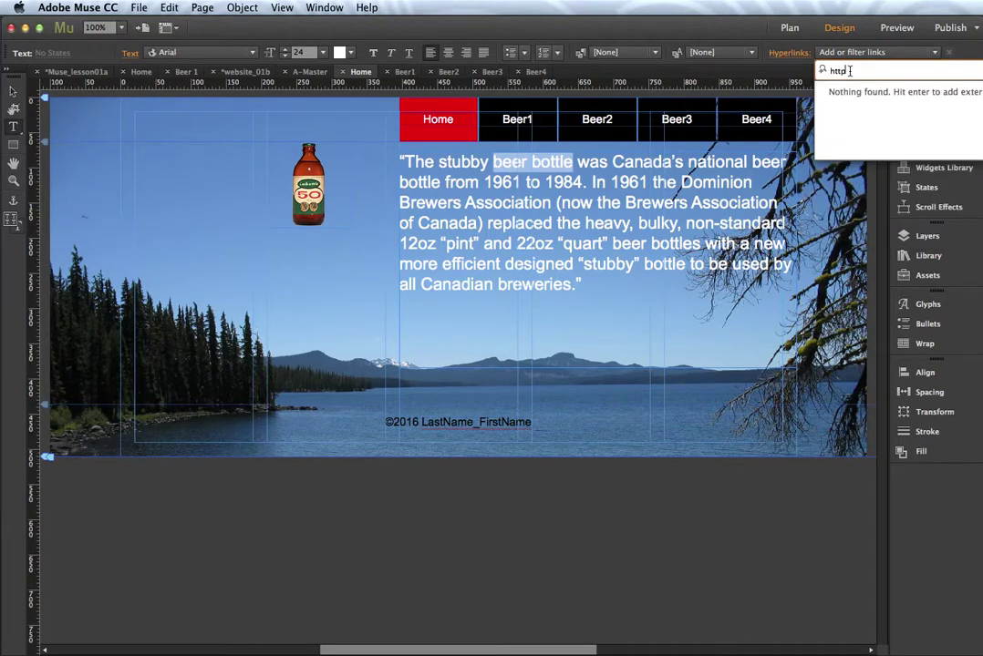
key("BackSpace")
key("BackSpace")
key("BackSpace")
key("BackSpace")
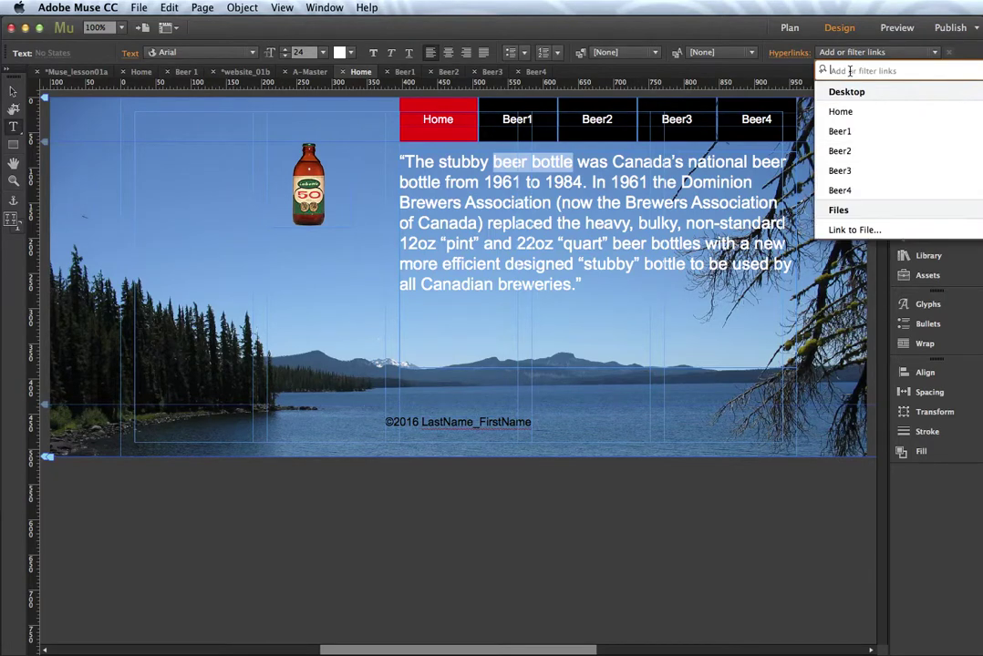
left_click(866, 133)
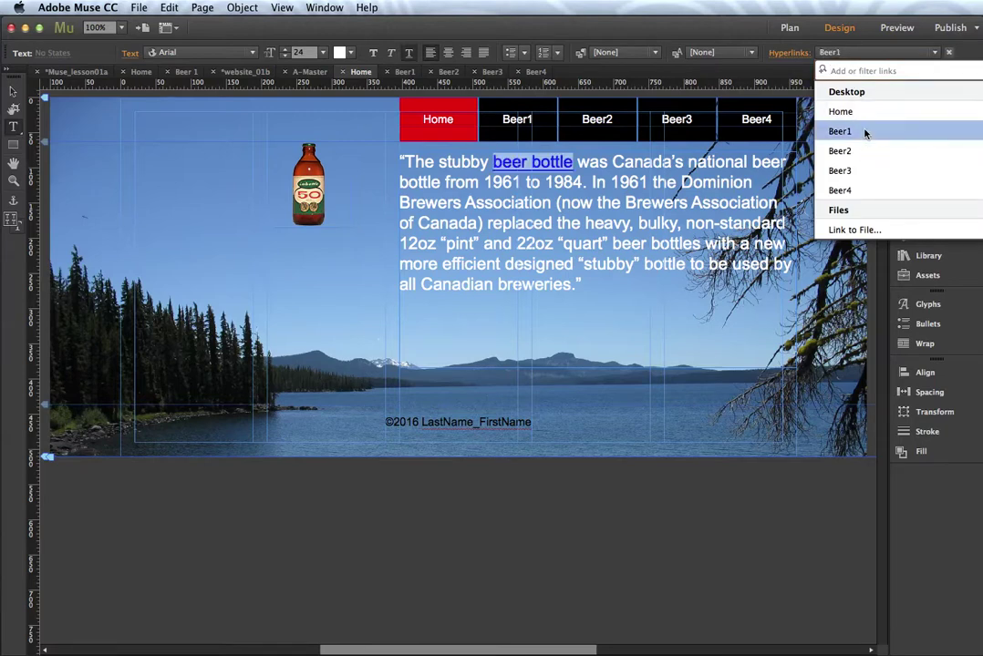
left_click(582, 285)
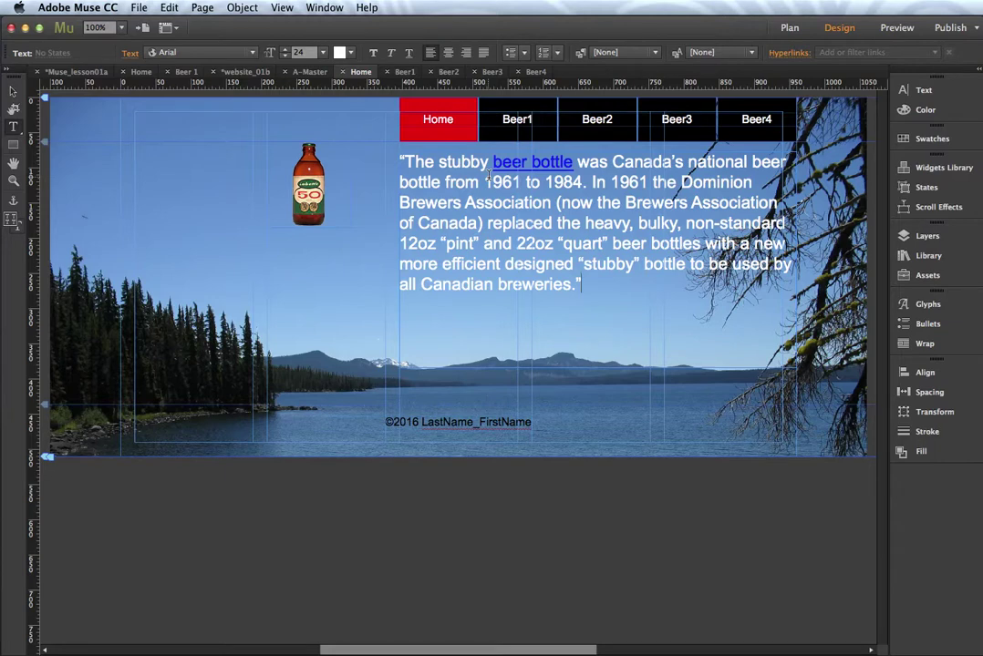
Save the site, preview it, and confirm 'beer bottle' opens Beer1 before returning Home.
left_click(140, 8)
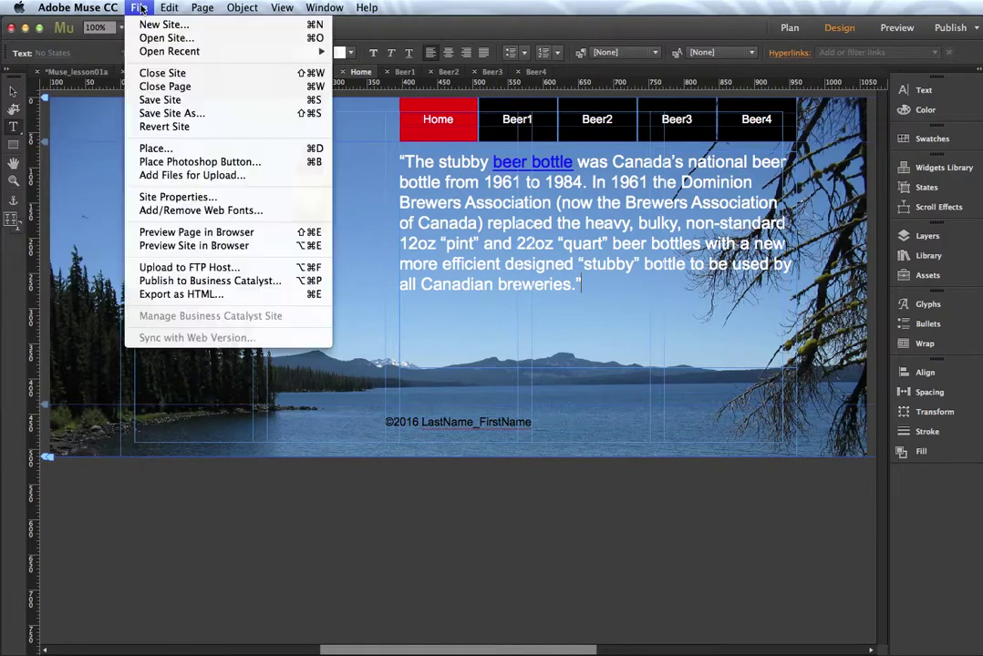
left_click(164, 102)
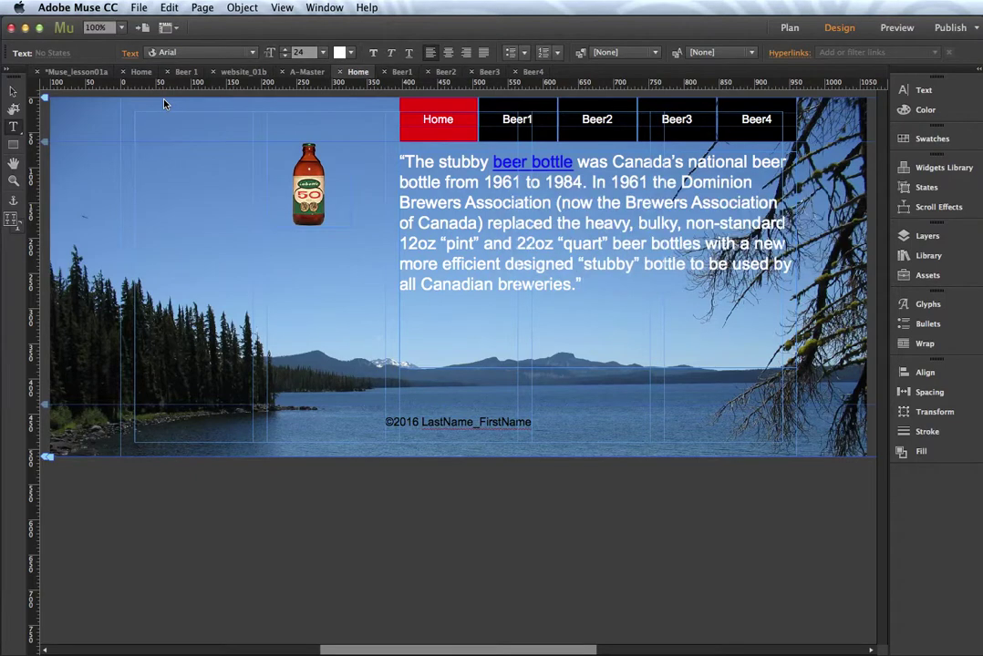
left_click(896, 28)
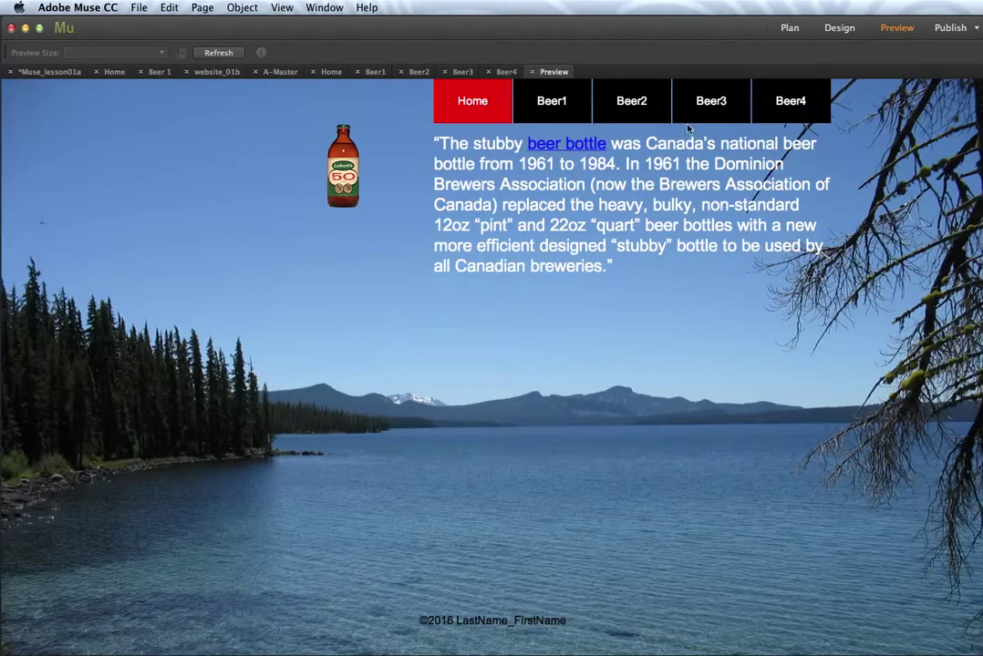
left_click(573, 152)
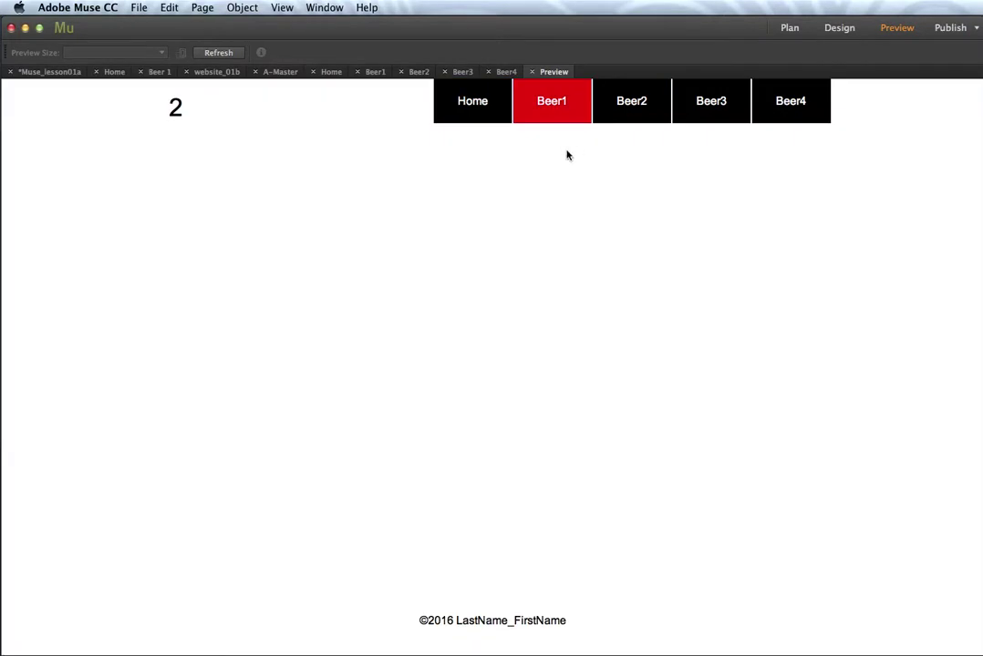
left_click(451, 113)
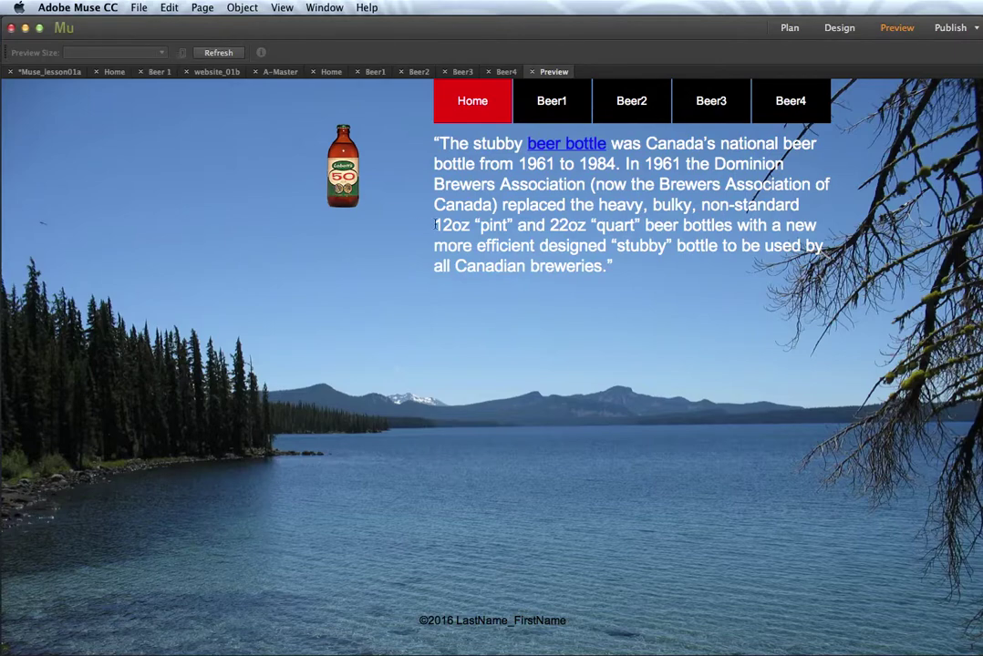
Leave Preview and return to Design mode on the Home page.
left_click(855, 33)
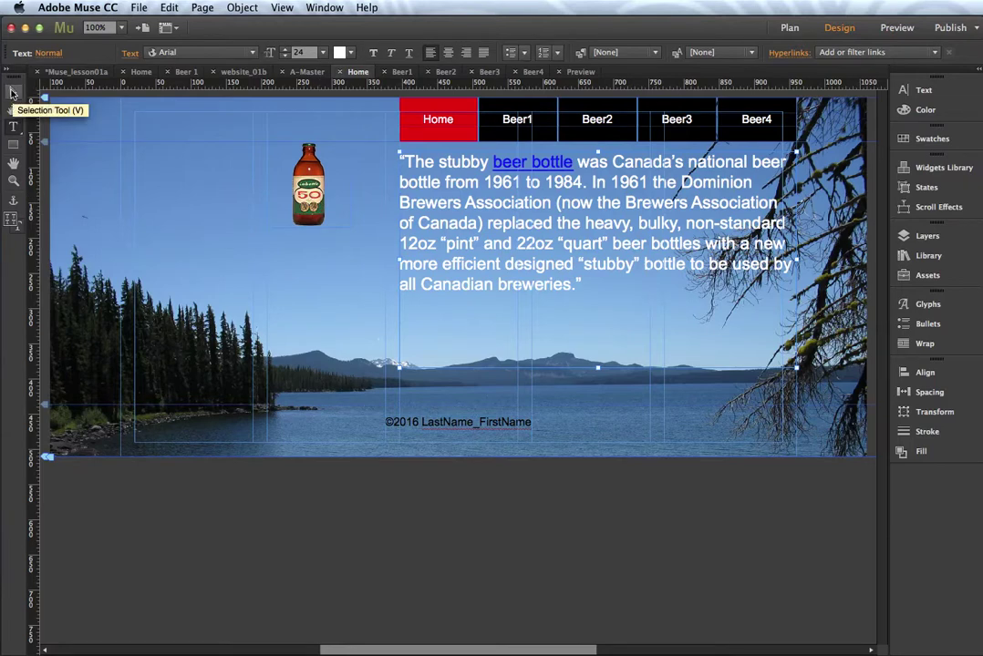
Copy the beer bottle image using the Selection tool.
left_click(13, 92)
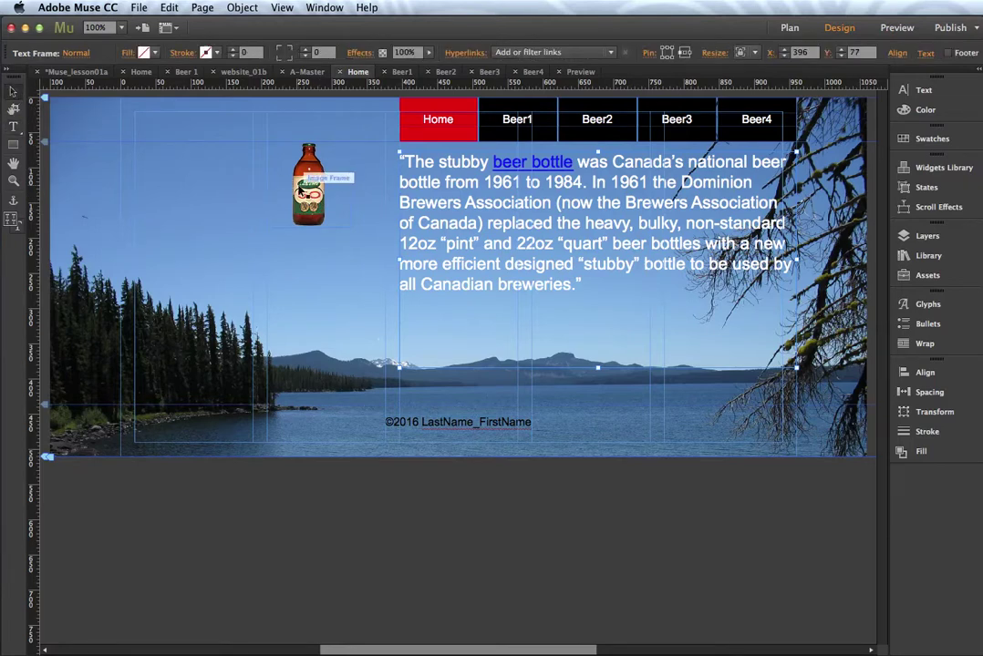
left_click(302, 165)
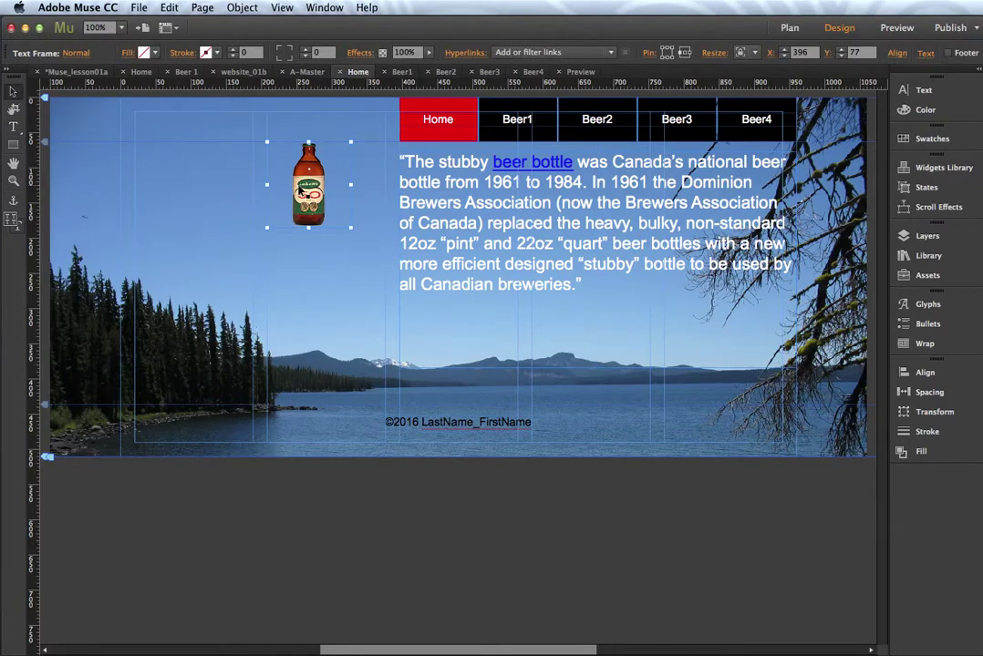
left_click(169, 8)
left_click(179, 74)
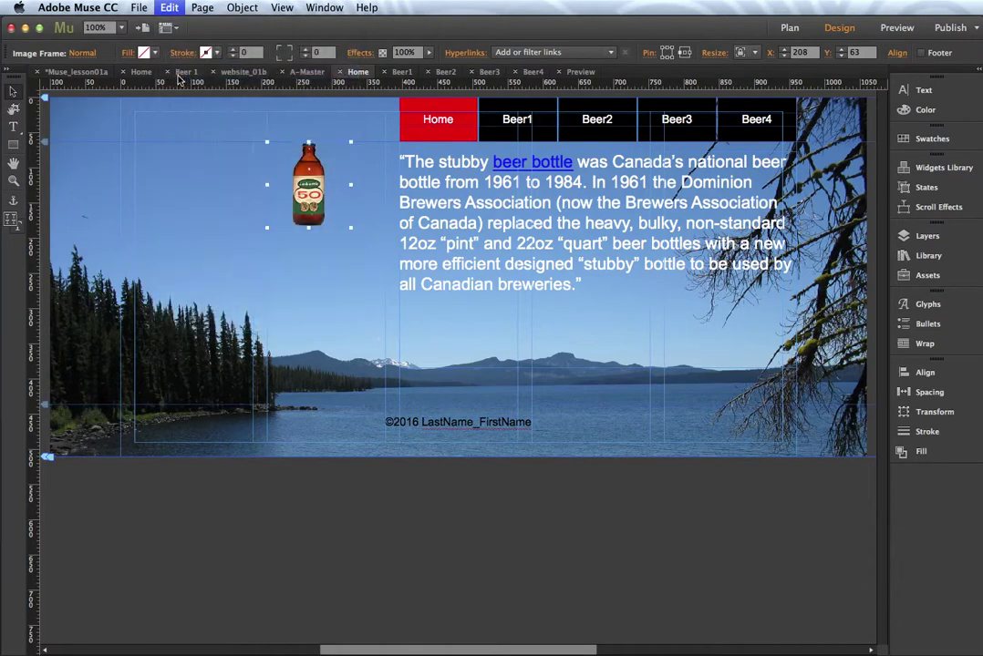
Start a new paragraph before 'In 1961' and paste the bottle inline there.
left_click(409, 213)
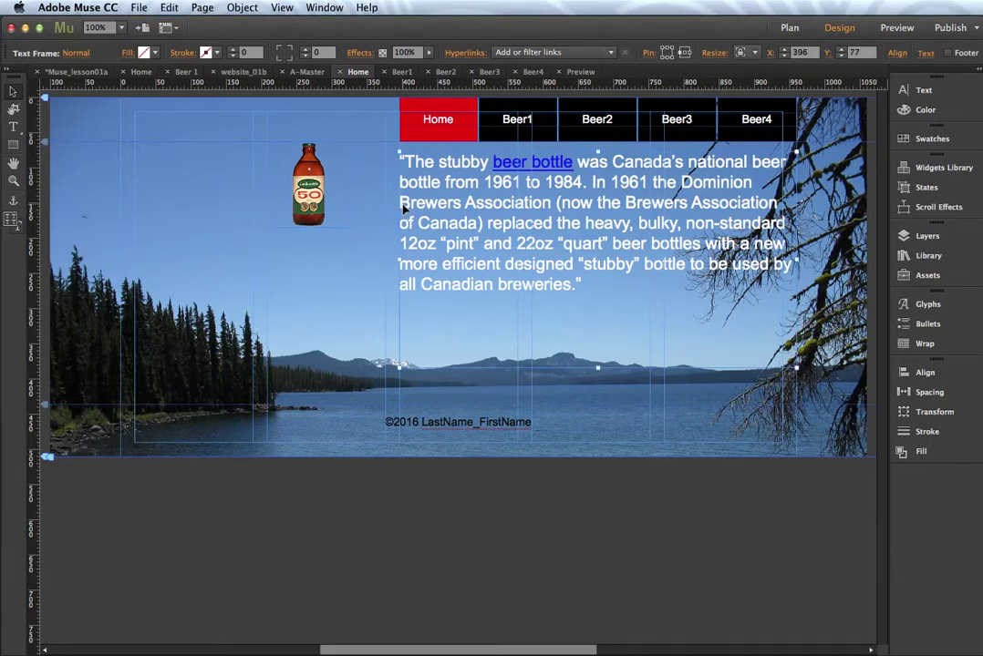
left_click(592, 185)
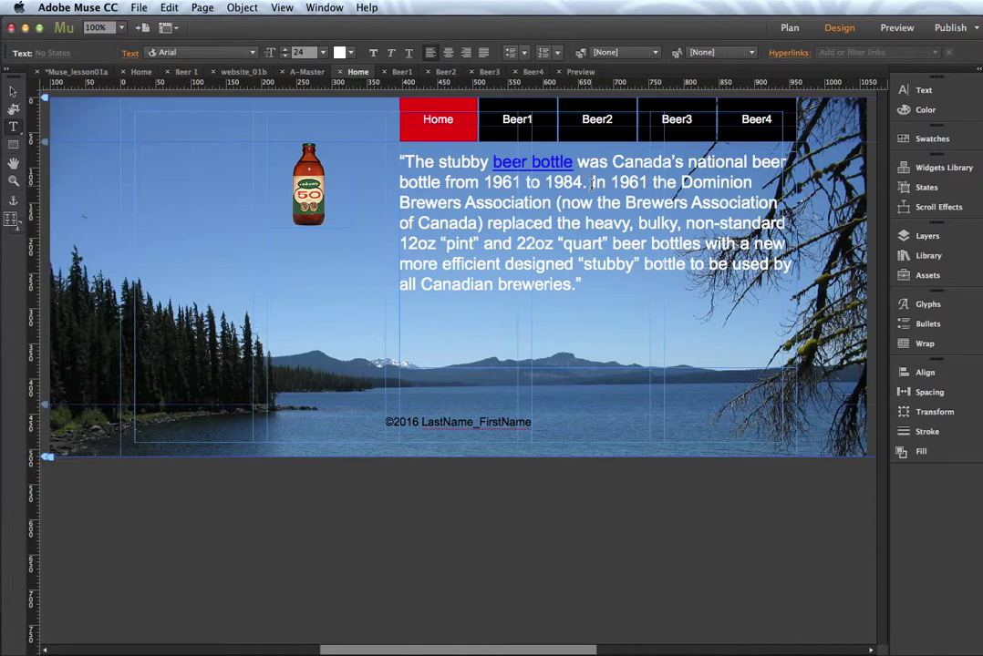
key("Return")
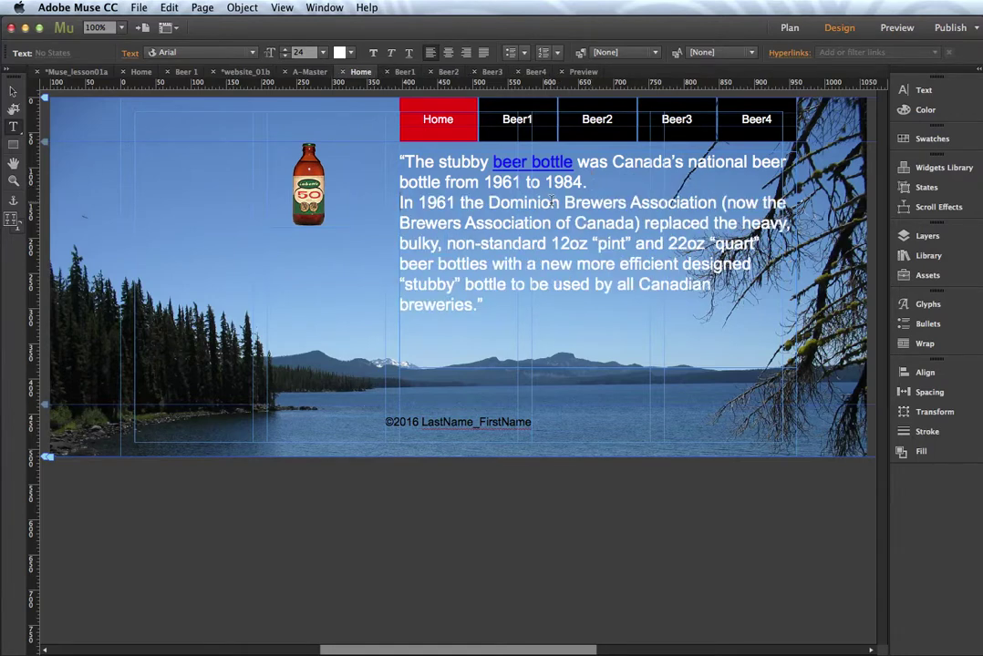
left_click(169, 8)
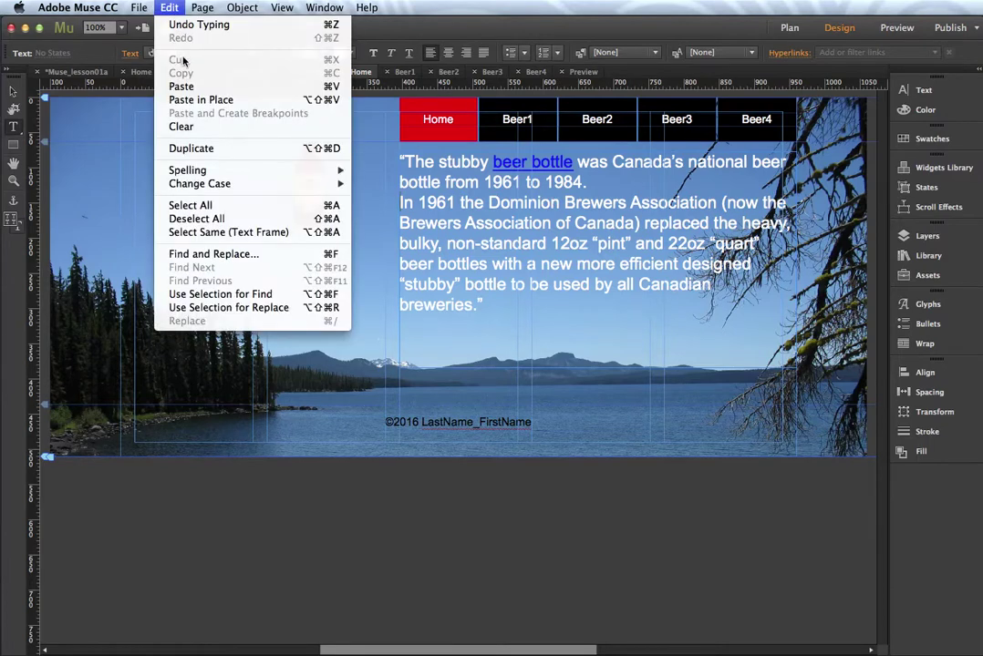
left_click(182, 86)
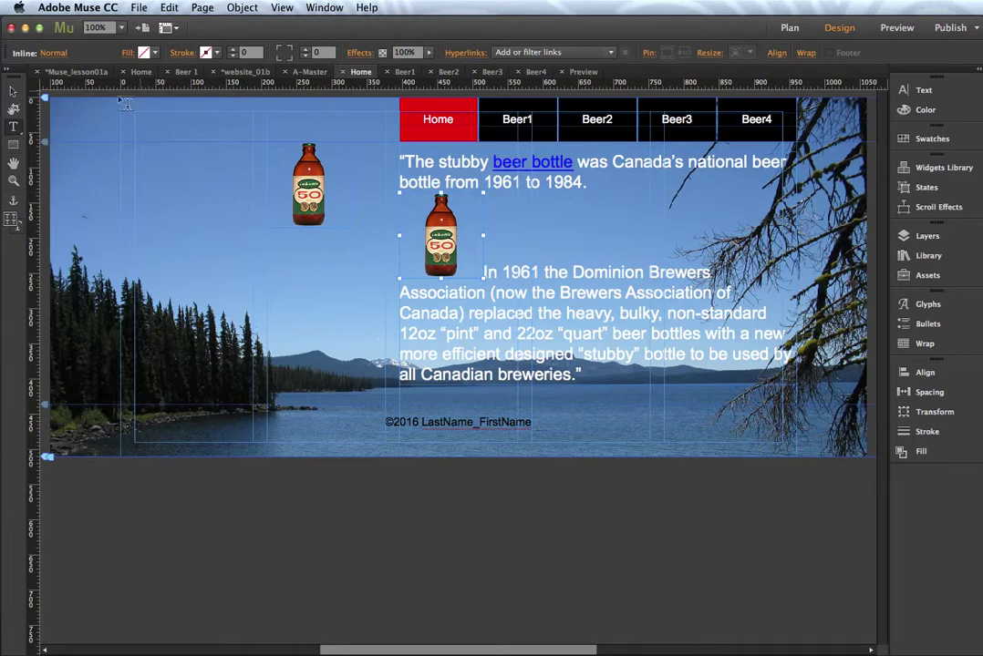
Wrap the paragraph beside the inline bottle and add spacing around it.
left_click(15, 92)
left_click(923, 344)
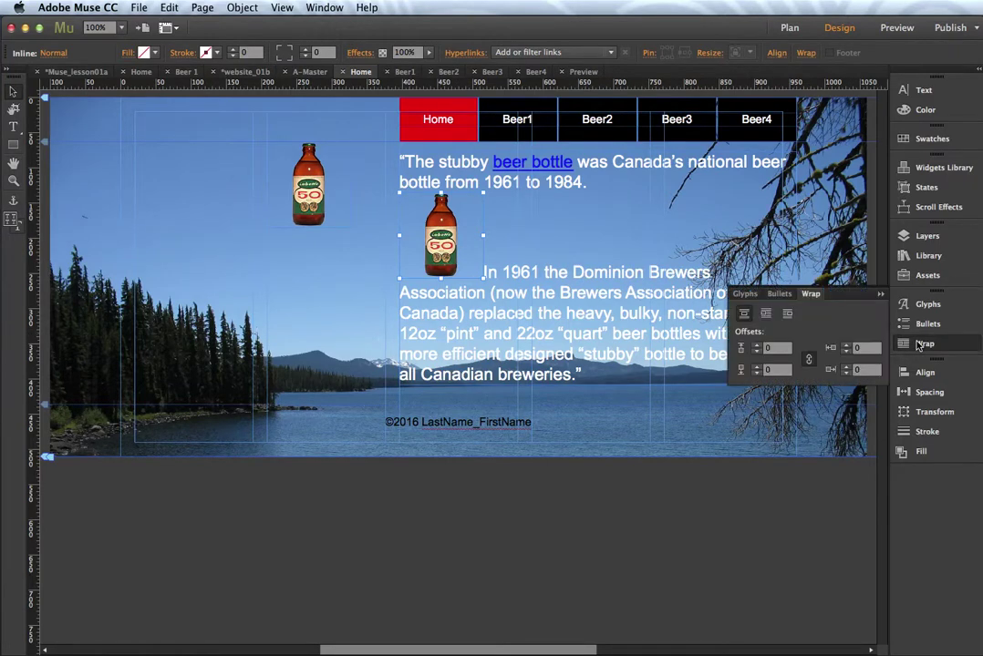
left_click(764, 314)
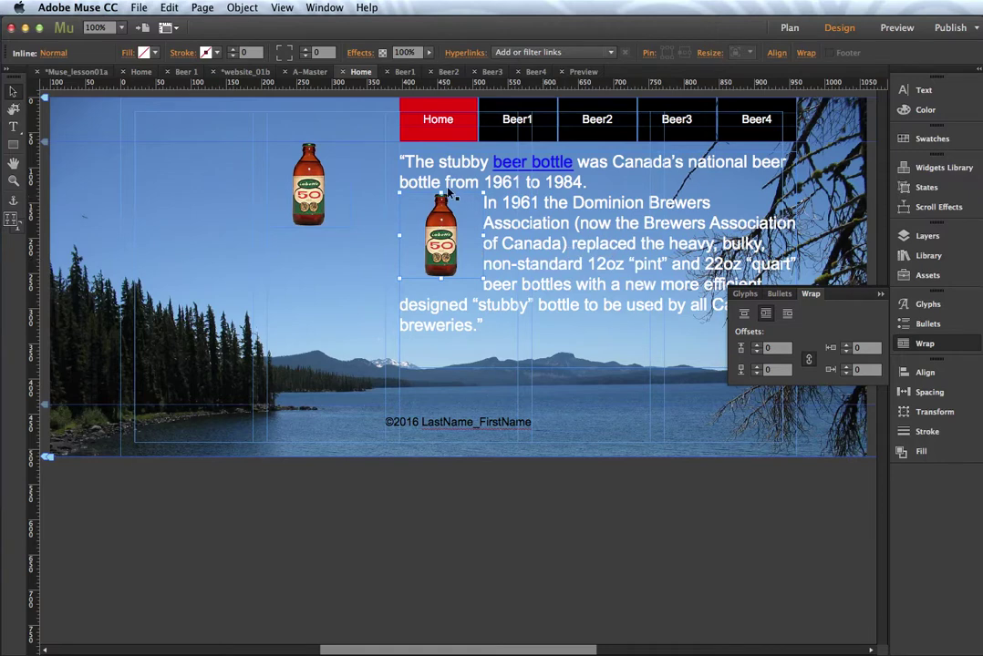
left_click(758, 352)
left_click(757, 352)
left_click(757, 349)
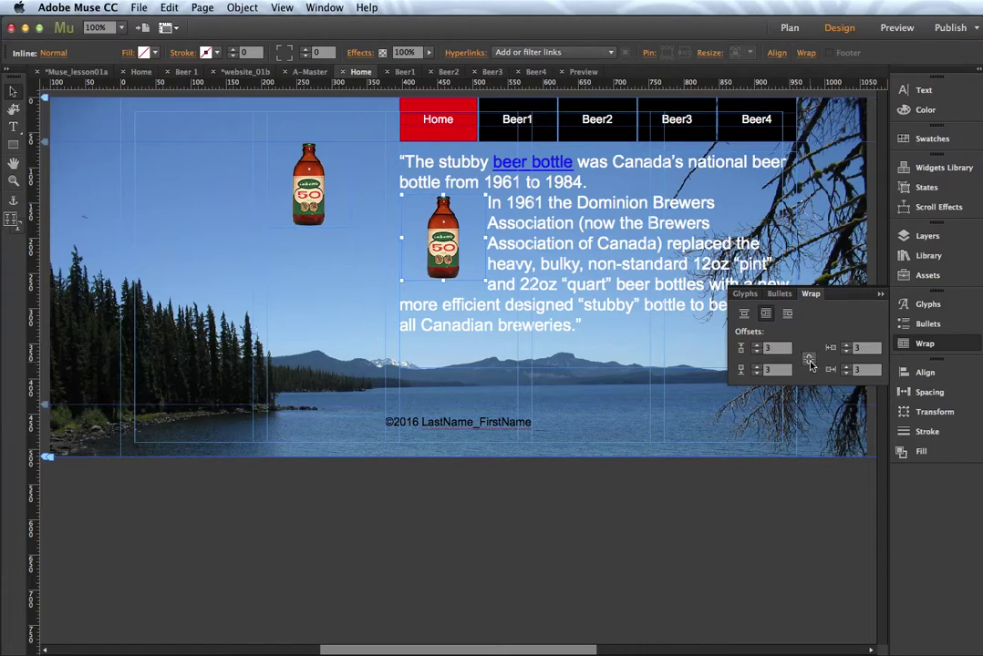
Set the bottle's wrap offsets to 9 above and 6 below.
left_click(756, 346)
left_click(756, 347)
left_click(755, 346)
left_click(756, 347)
left_click(756, 347)
left_click(756, 346)
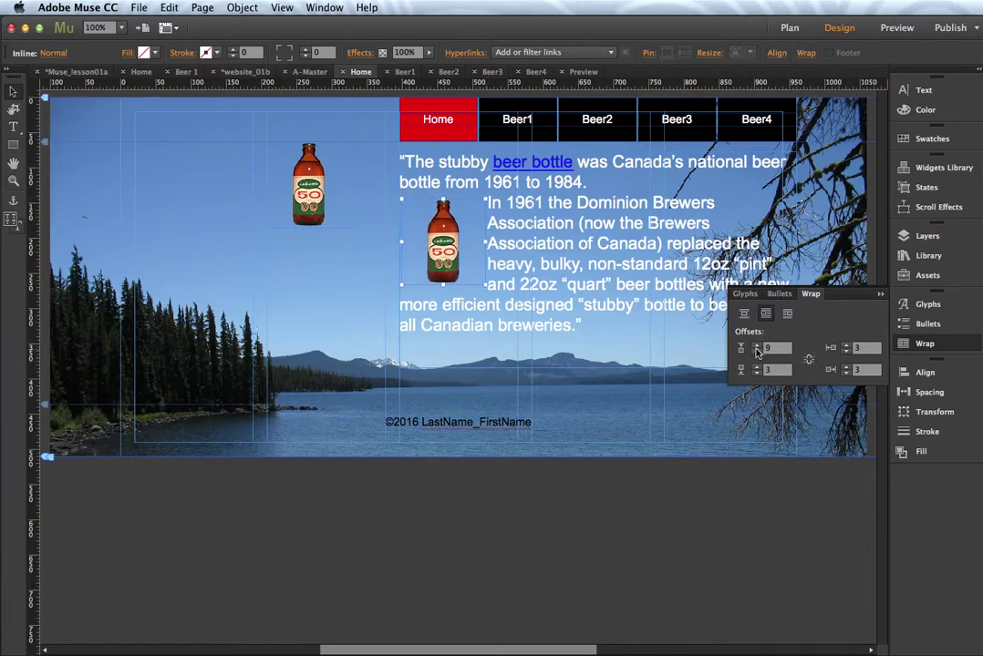
left_click(757, 373)
left_click(756, 373)
left_click(756, 373)
left_click(757, 373)
left_click(757, 366)
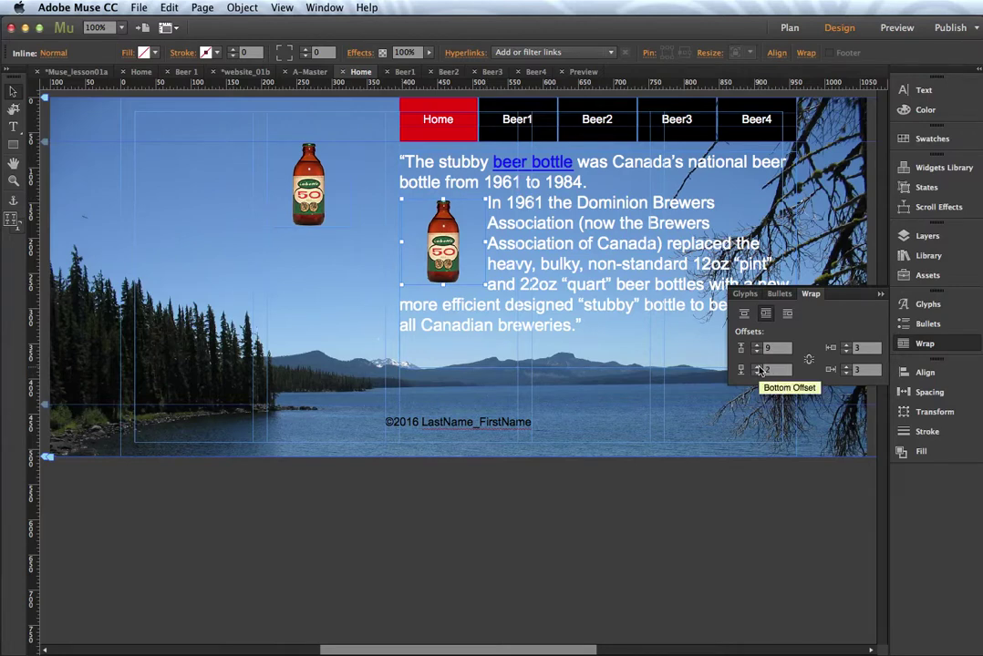
left_click(757, 366)
left_click(757, 367)
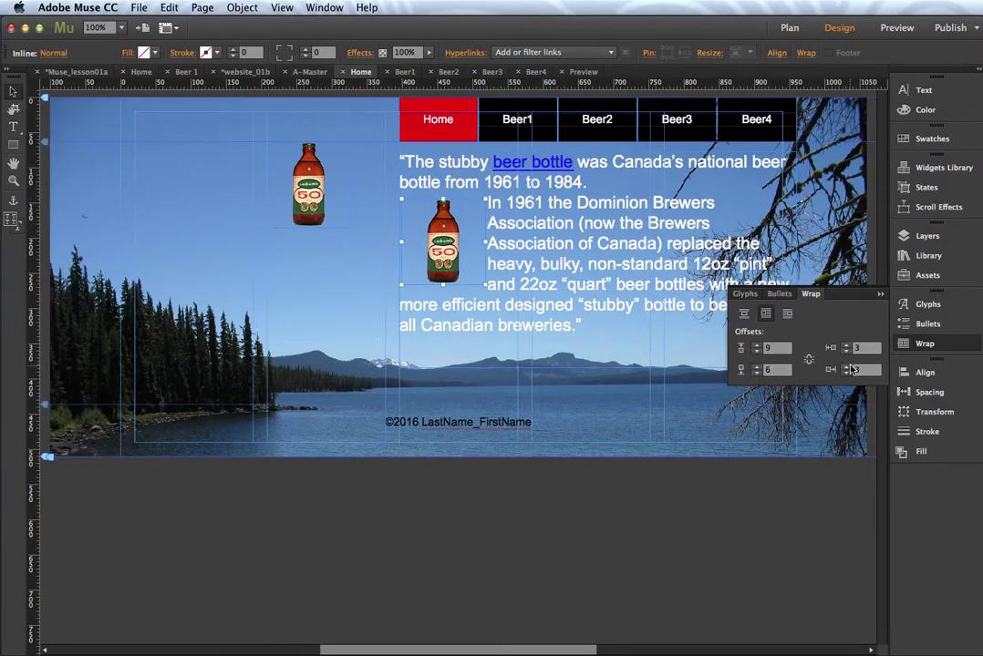
Increase the right wrap offset to 12 so the text clears the bottle.
left_click(848, 367)
left_click(848, 367)
left_click(848, 368)
left_click(848, 367)
left_click(848, 367)
left_click(848, 368)
left_click(848, 367)
left_click(848, 368)
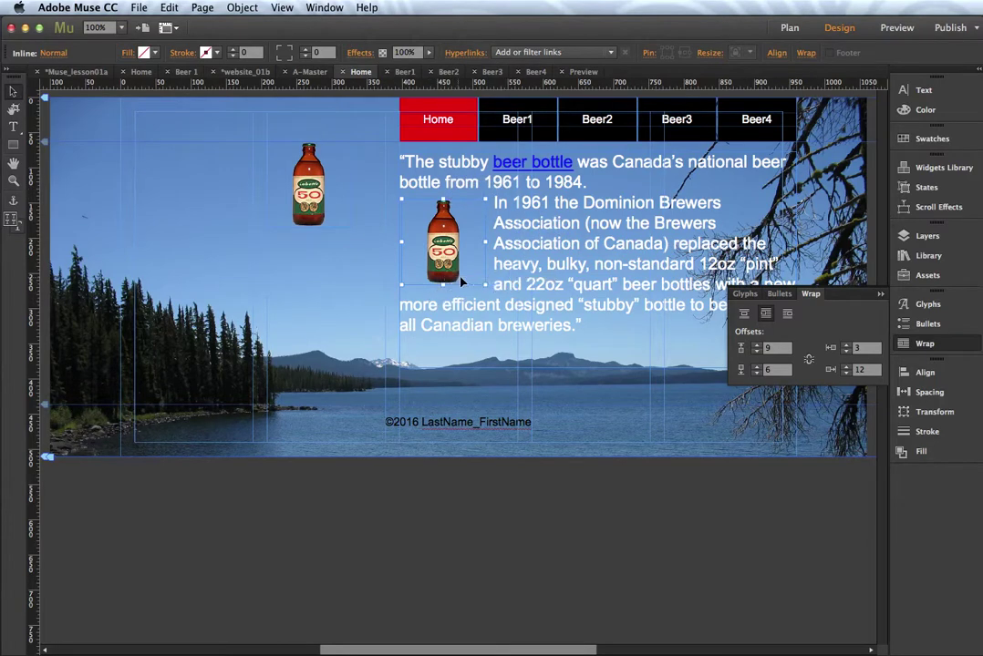
Indent 'In 1961' slightly past the other lines beside the bottle.
left_click(903, 346)
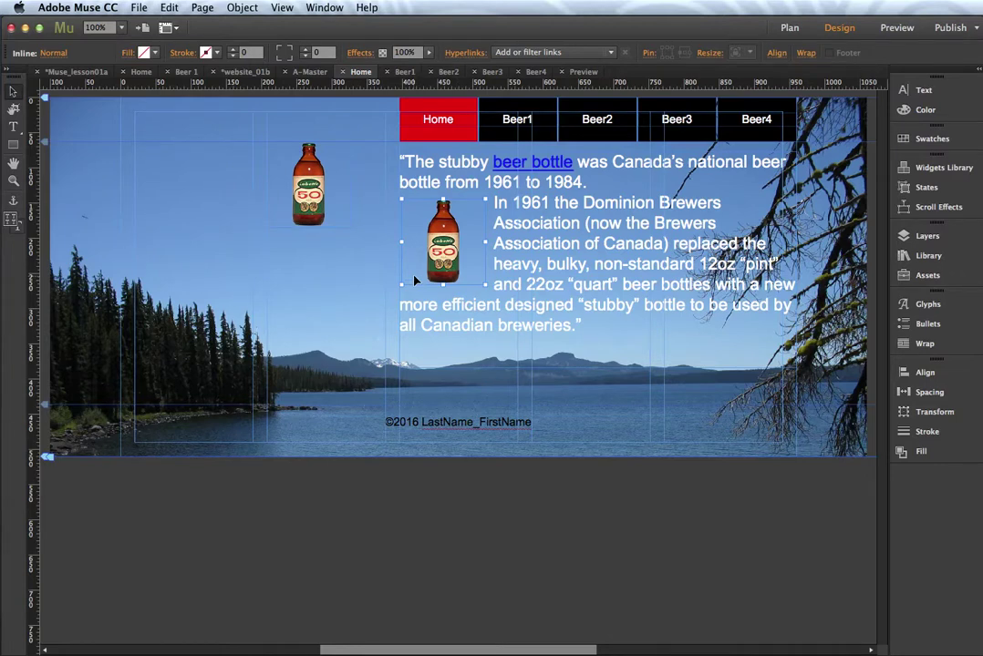
left_click(493, 212)
double_click(496, 204)
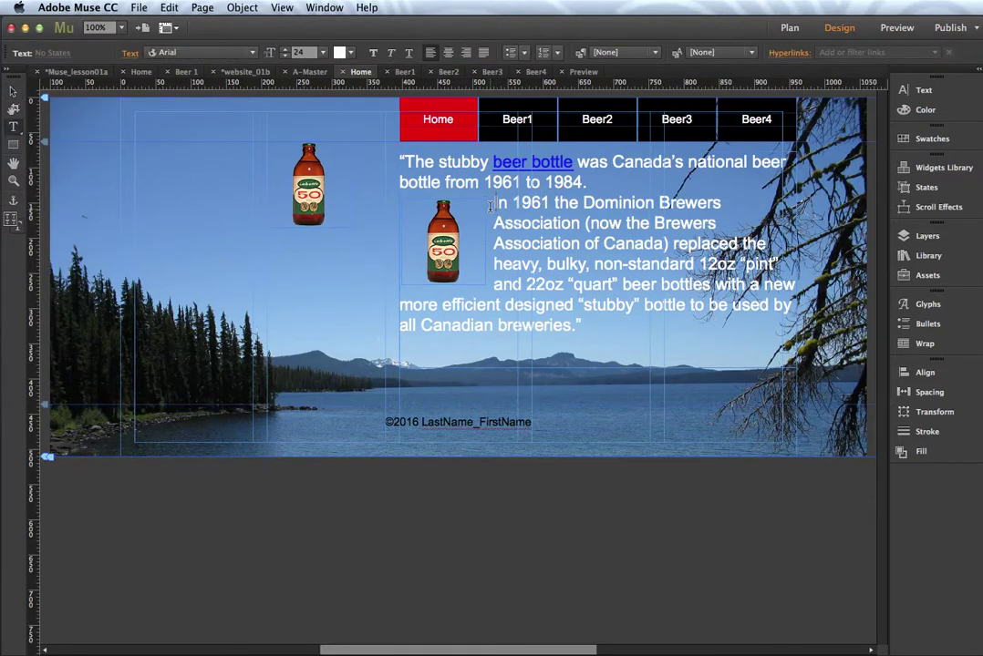
key("Tab")
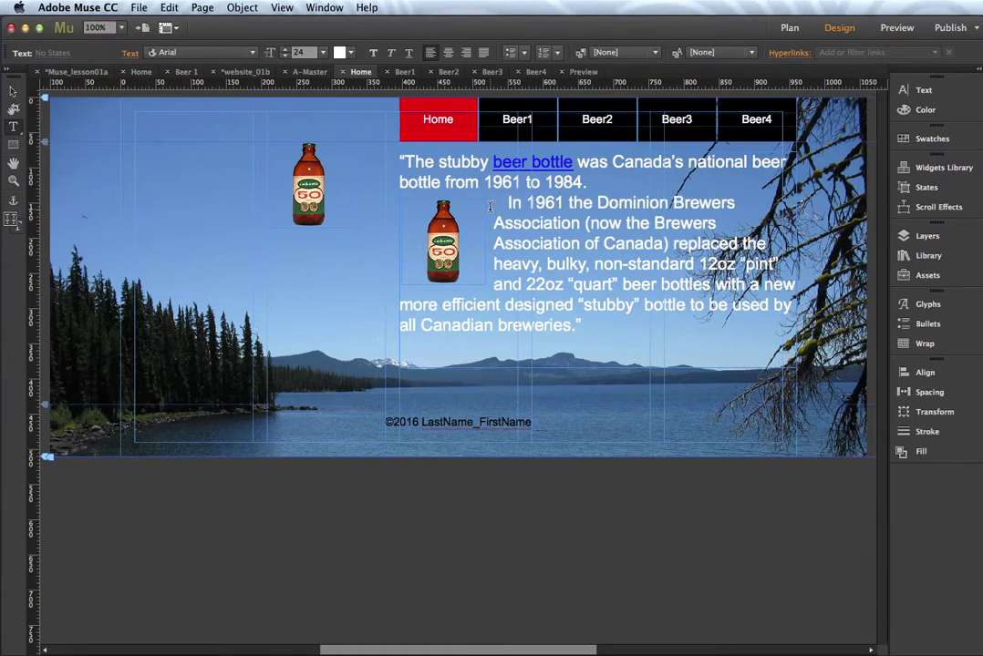
key("BackSpace")
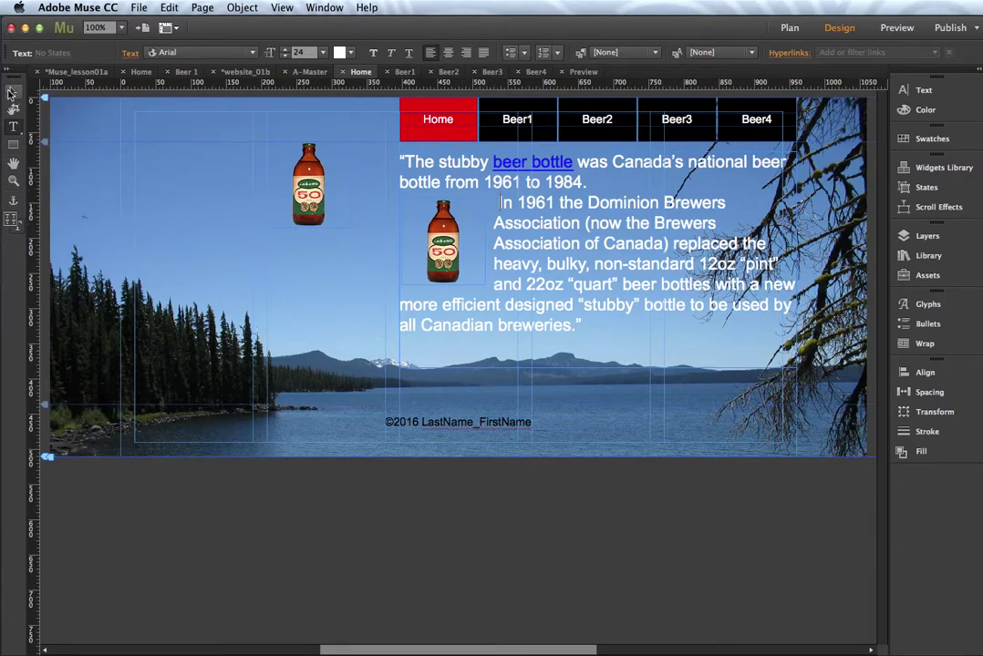
Delete the extra bottle image on the left of the page and save the site.
left_click(11, 93)
left_click(292, 187)
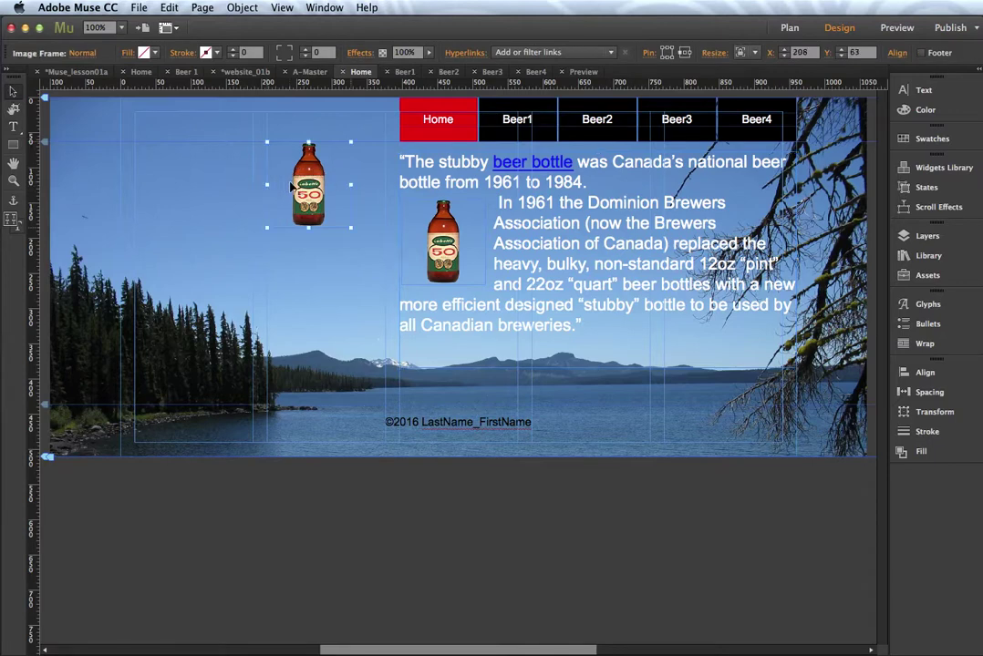
key("Delete")
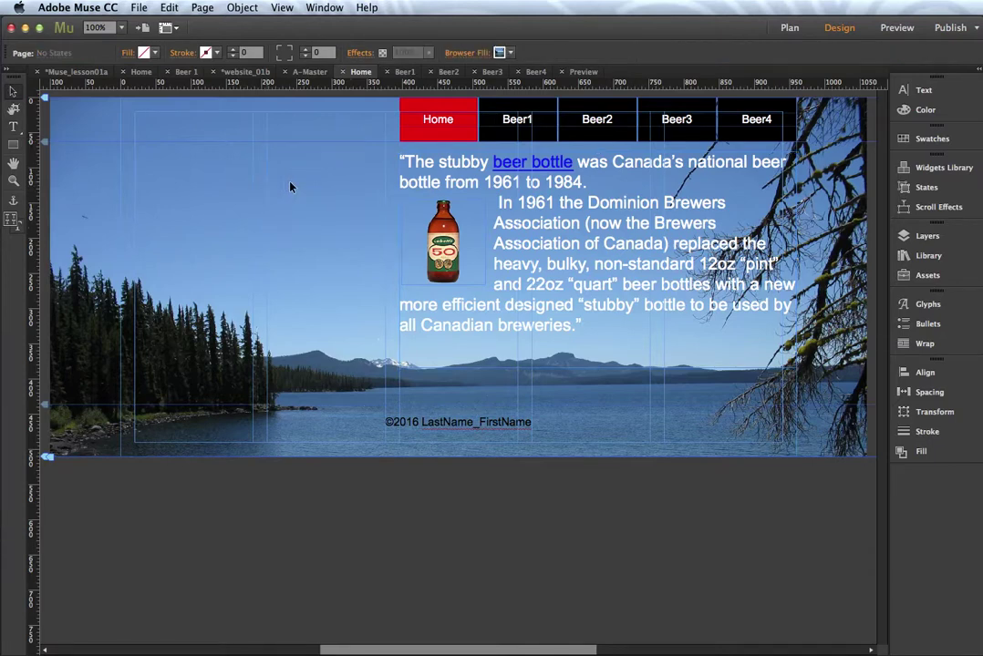
left_click(133, 8)
left_click(150, 100)
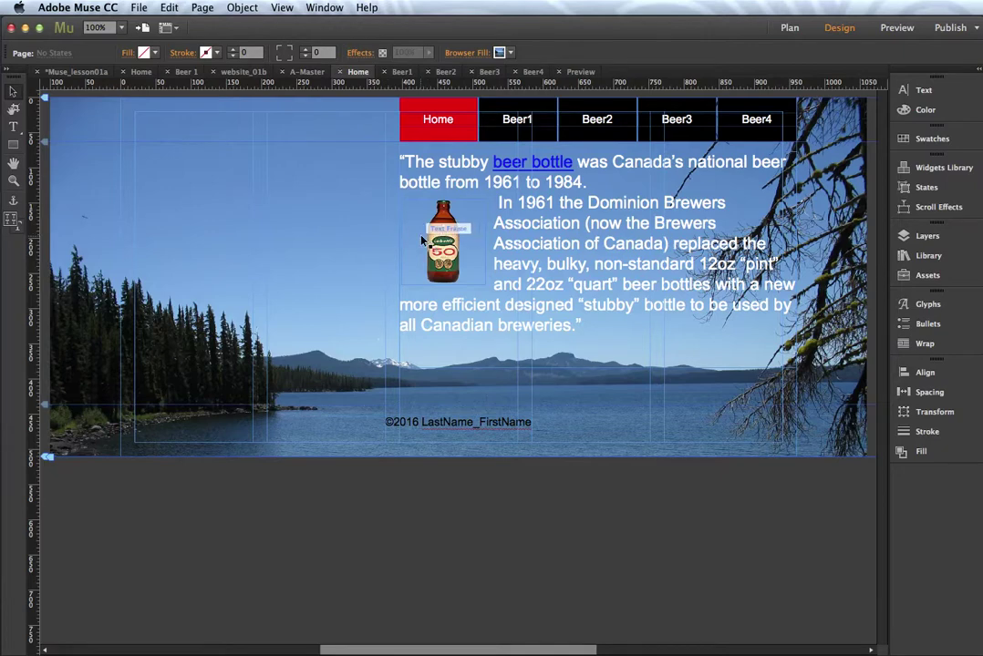
Make the quote's text frame slightly taller and widen it left to X 188.
left_click(549, 298)
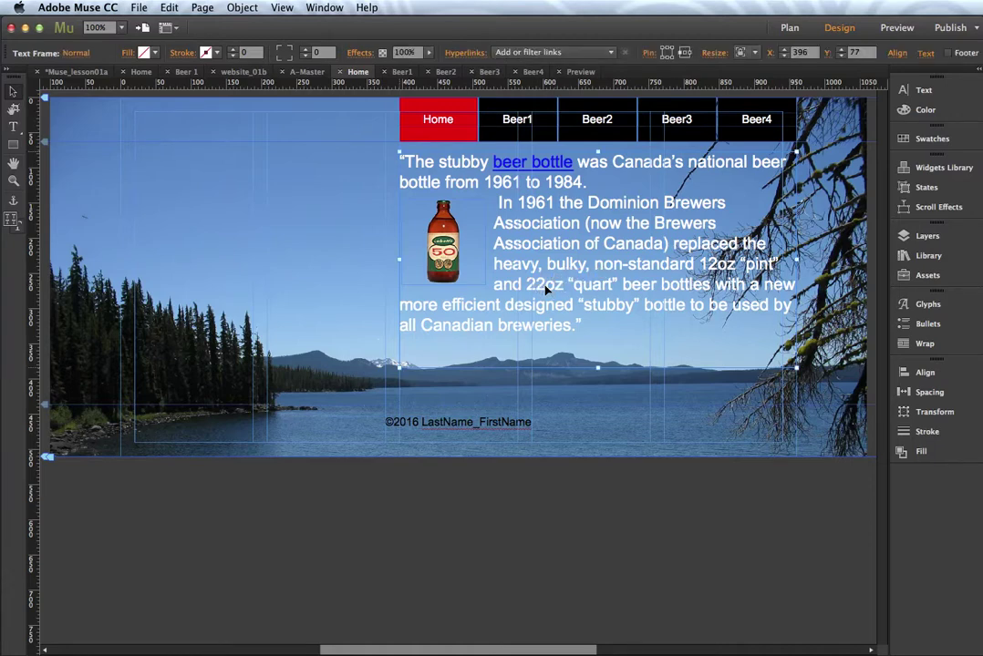
left_click_drag(598, 368, 598, 391)
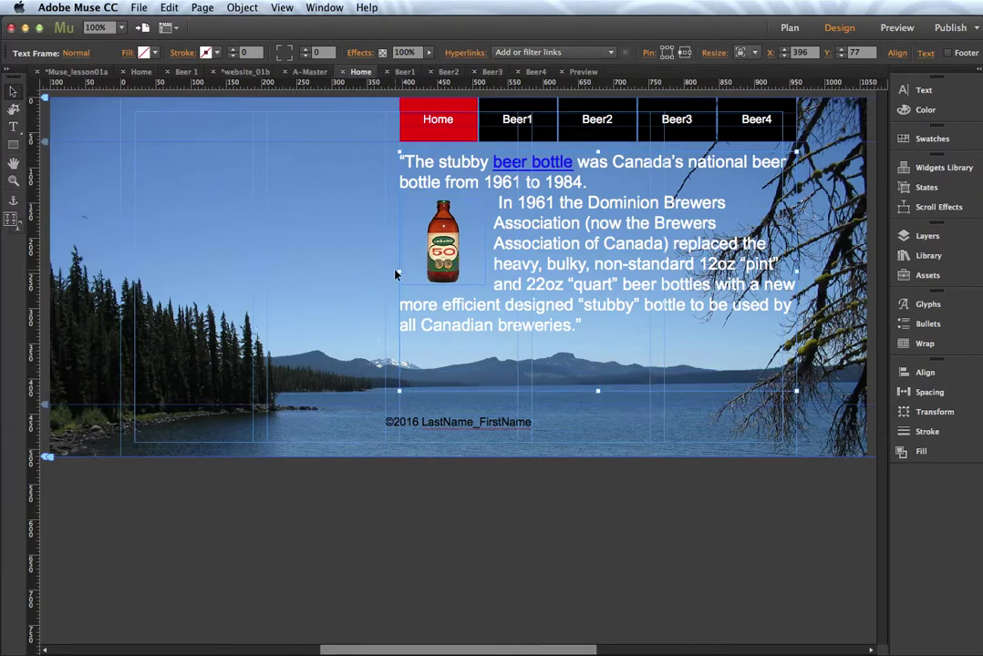
left_click_drag(397, 274, 253, 282)
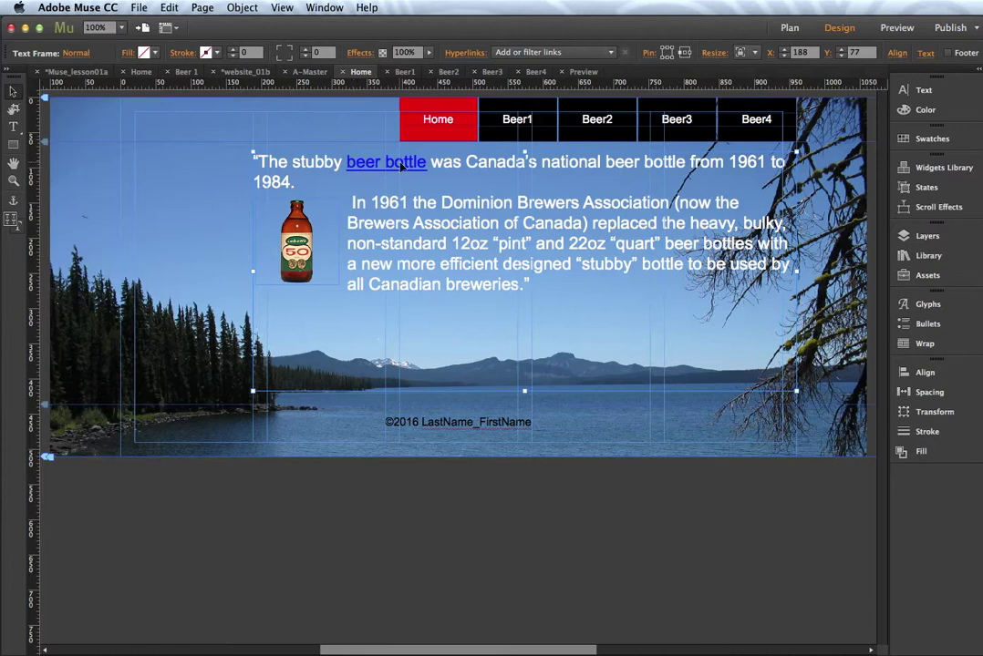
Select the word 'replaced' in the paragraph and show its hyperlink options.
double_click(475, 222)
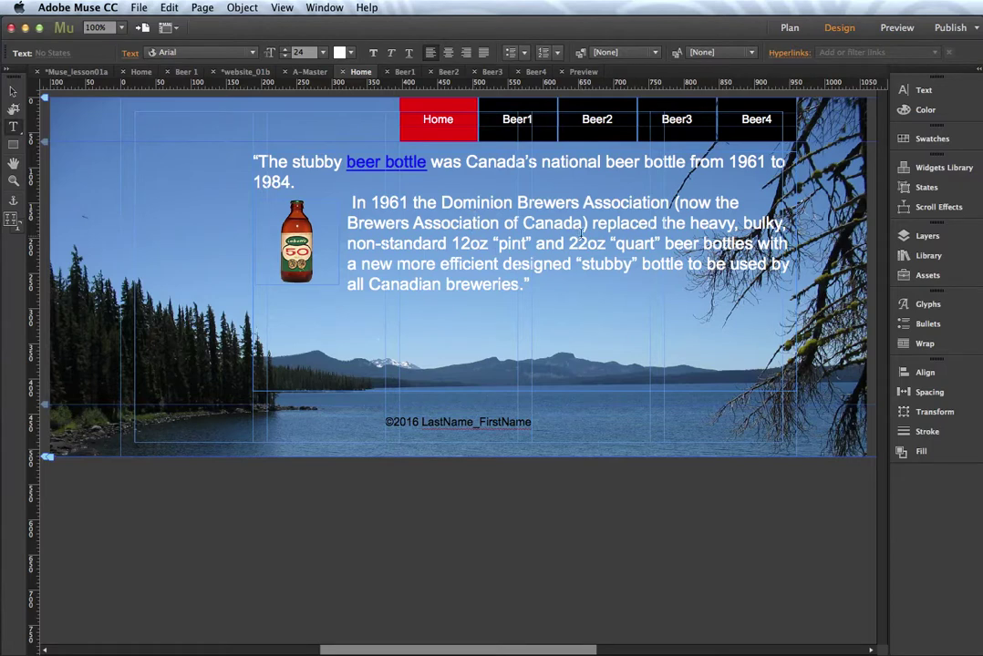
double_click(638, 221)
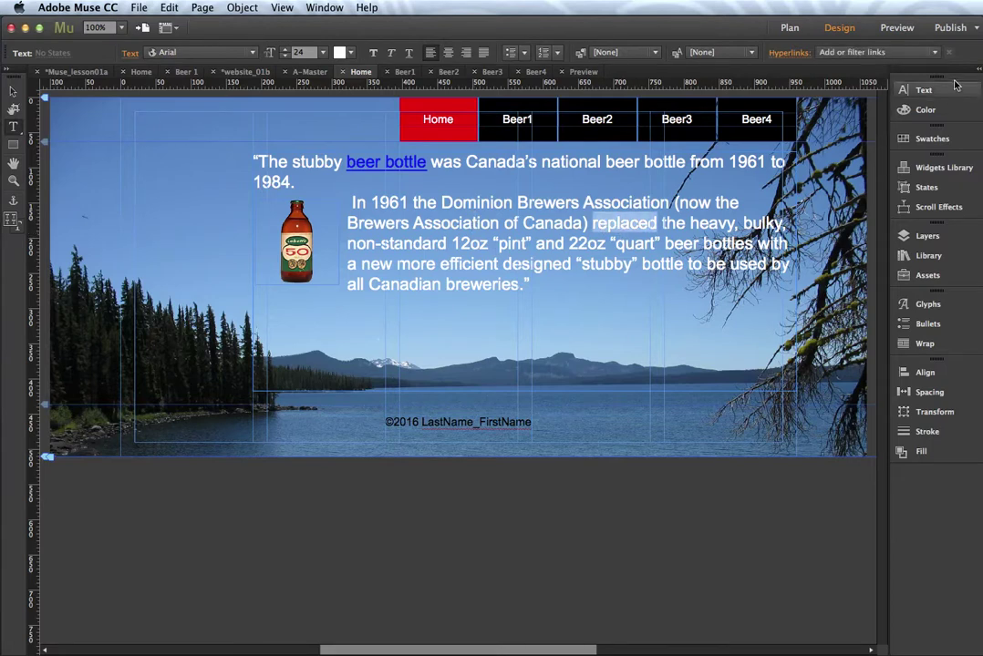
left_click(790, 53)
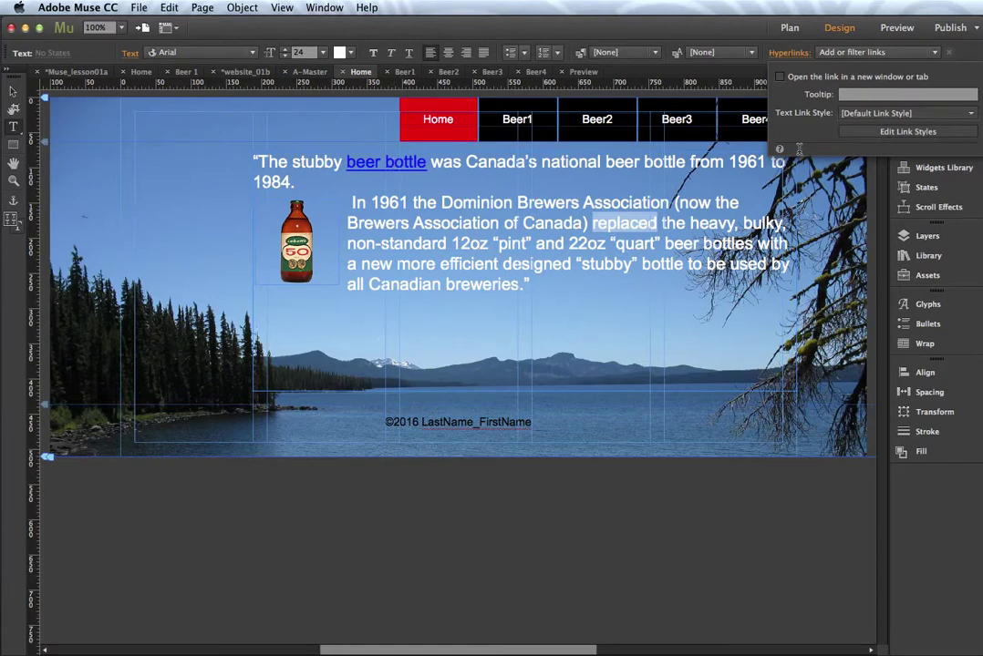
Keep normal links blue after trying green, and remove underlines from normal and visited links.
left_click(850, 133)
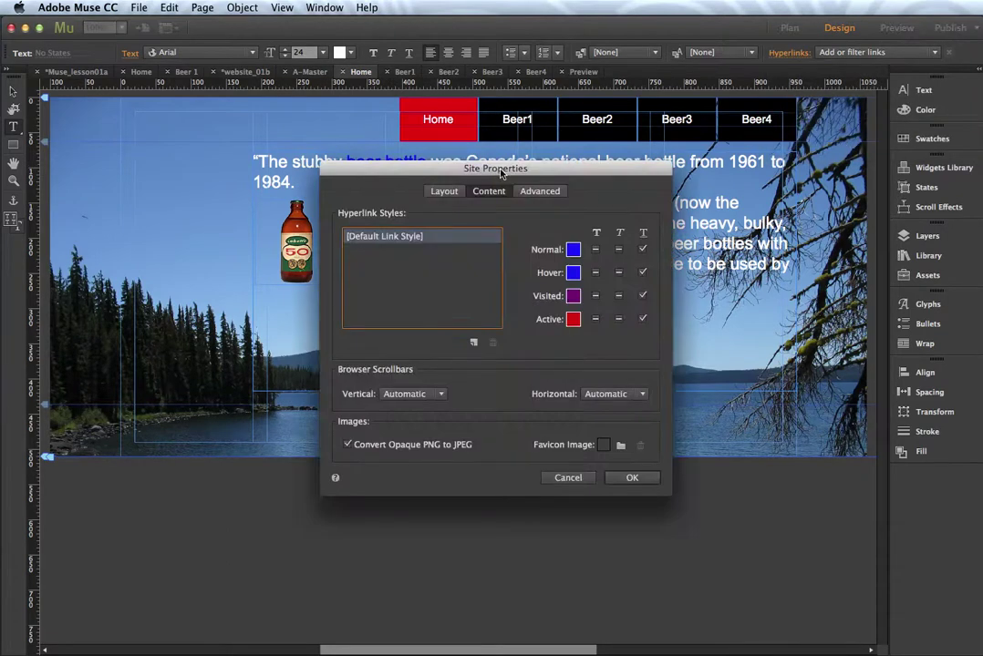
left_click_drag(501, 173, 398, 205)
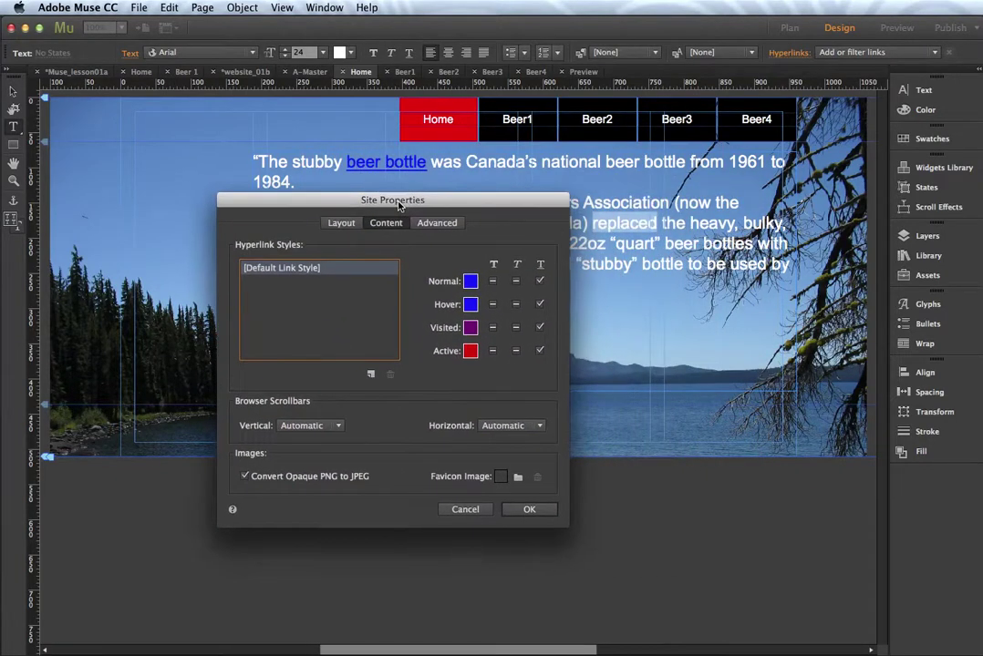
left_click(472, 282)
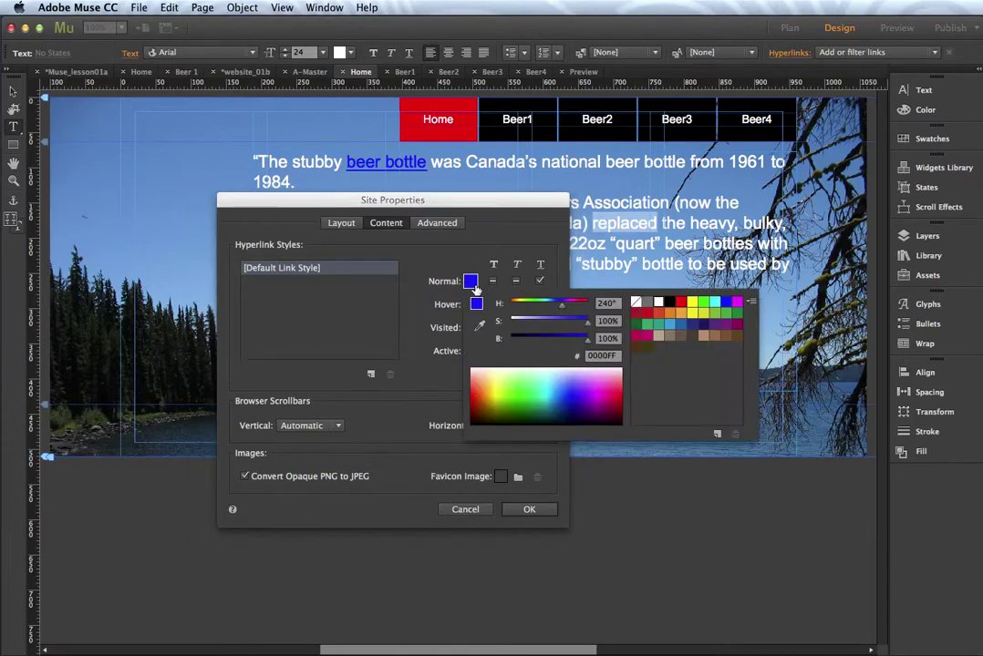
left_click(517, 393)
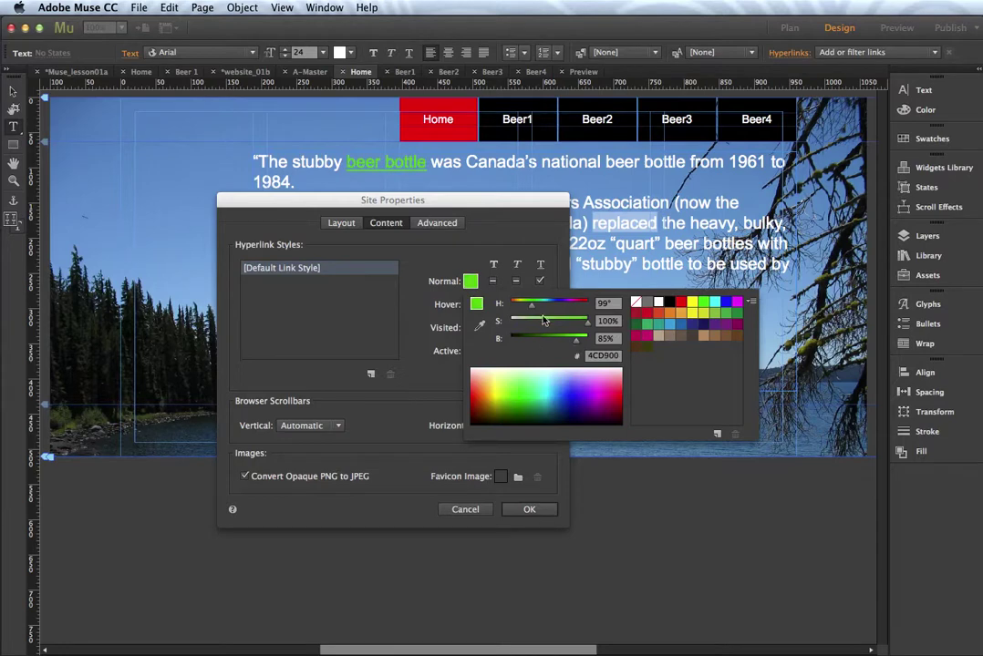
left_click(725, 302)
left_click(482, 239)
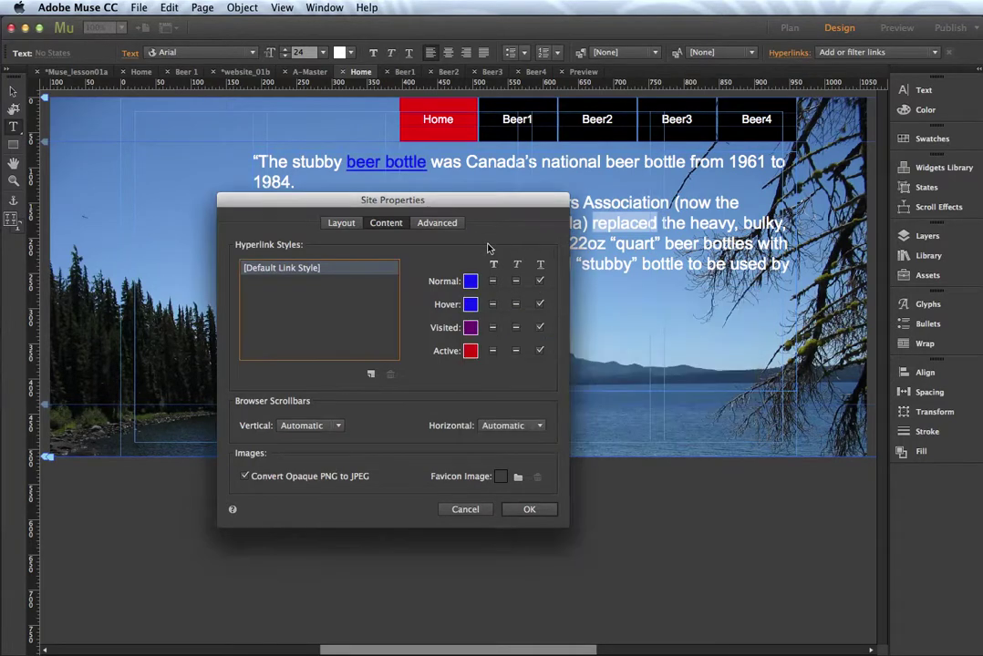
left_click(539, 282)
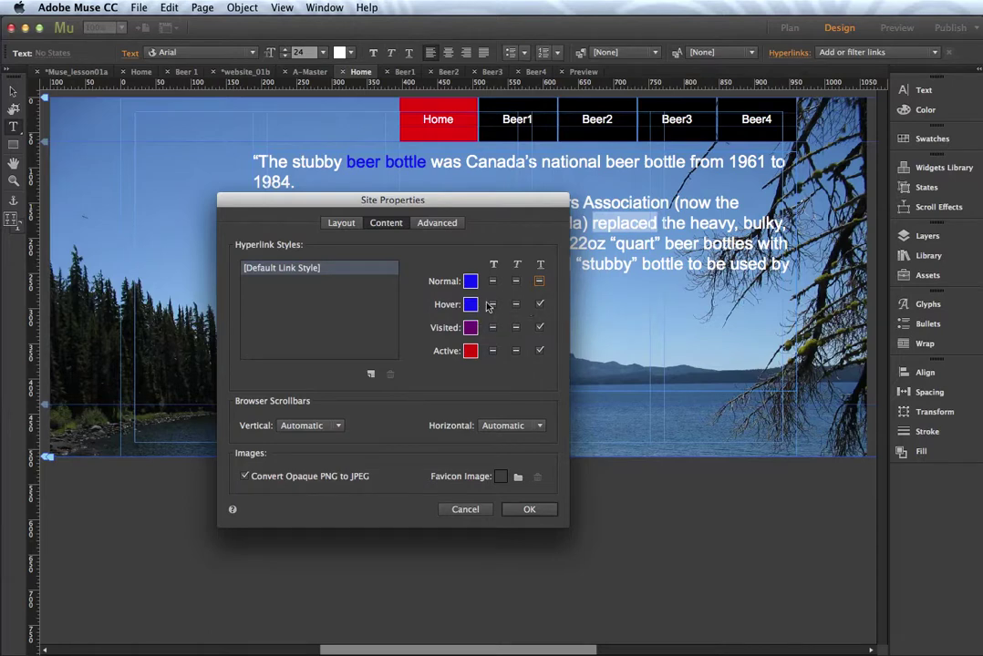
left_click(540, 327)
Make the hover and visited link colours bright red.
left_click(469, 306)
left_click(472, 397)
left_click(472, 393)
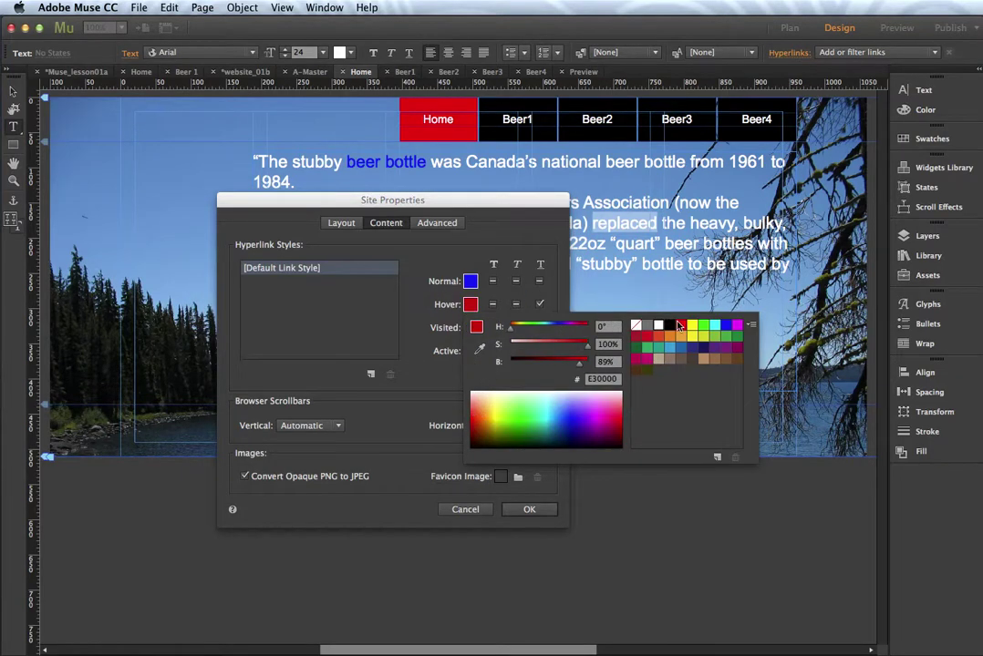
left_click(498, 263)
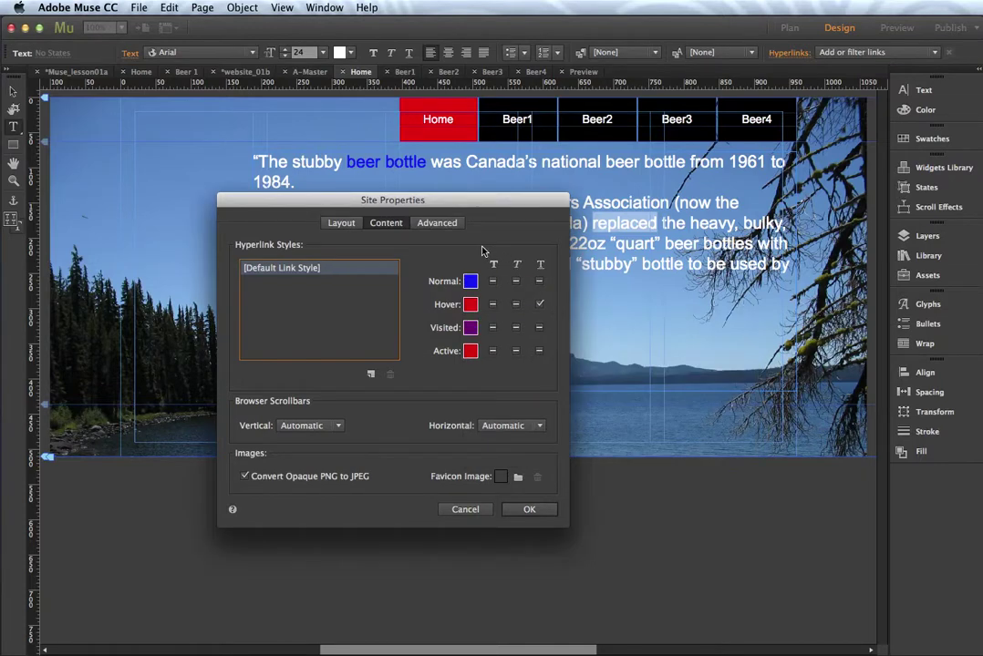
left_click(471, 328)
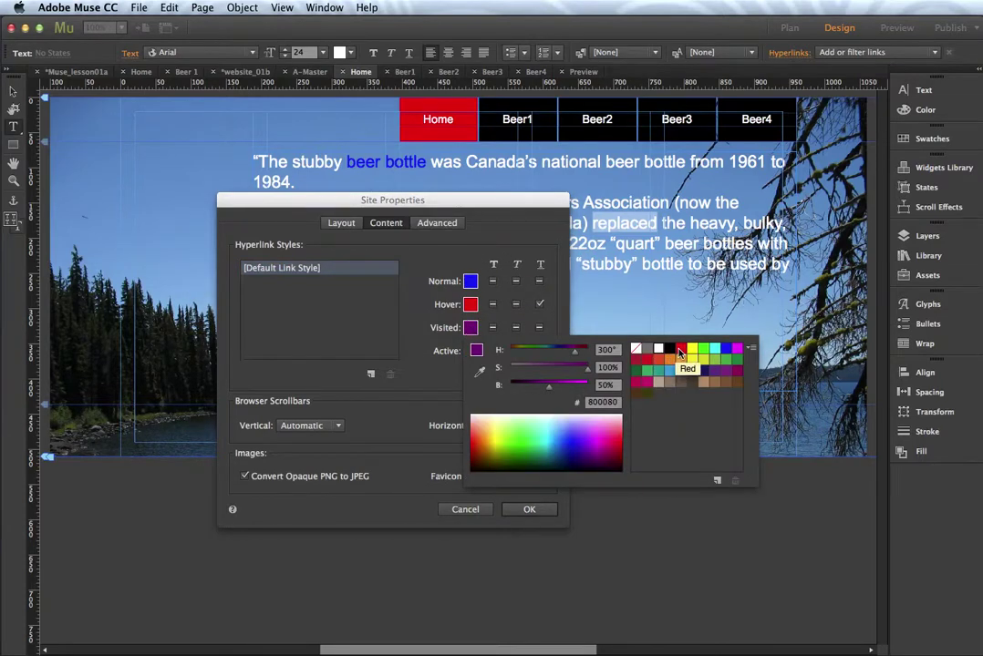
left_click(642, 359)
left_click(476, 182)
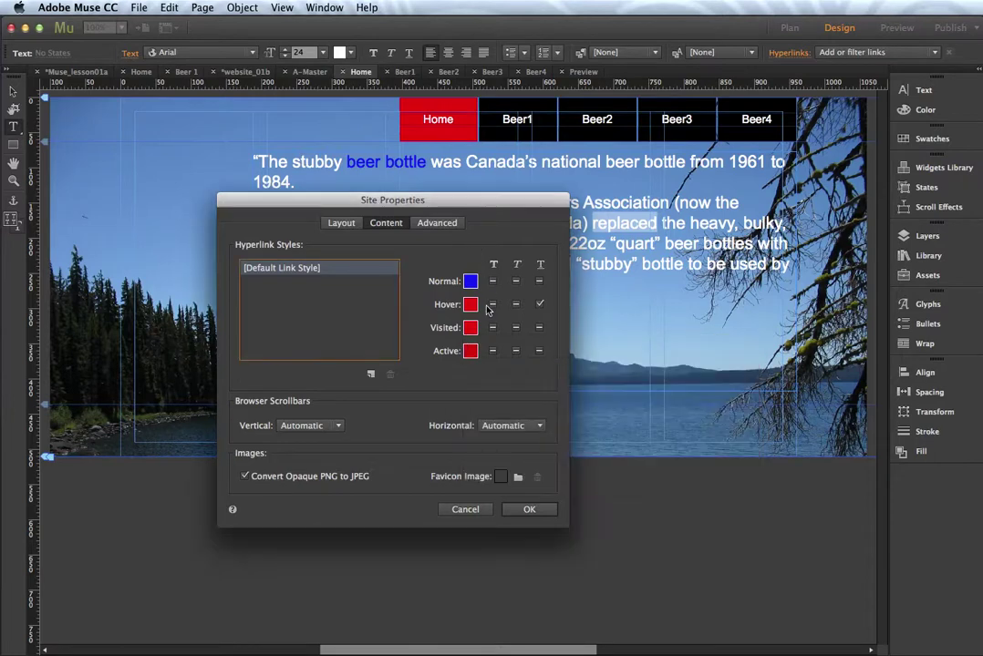
Set the active link colour to pure red FF0000 and confirm the site properties.
left_click(471, 352)
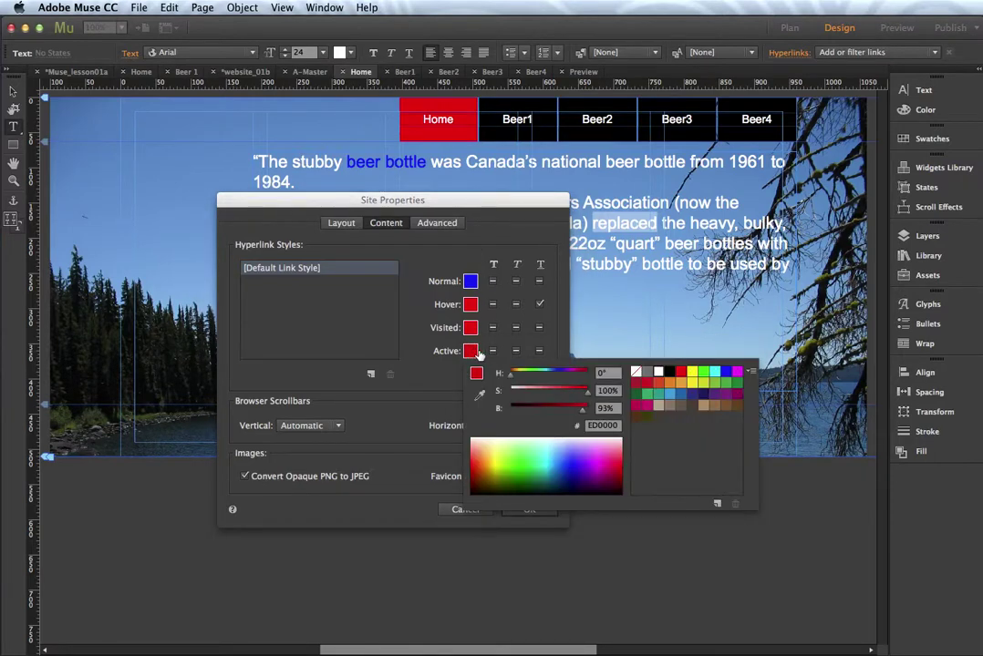
left_click(681, 372)
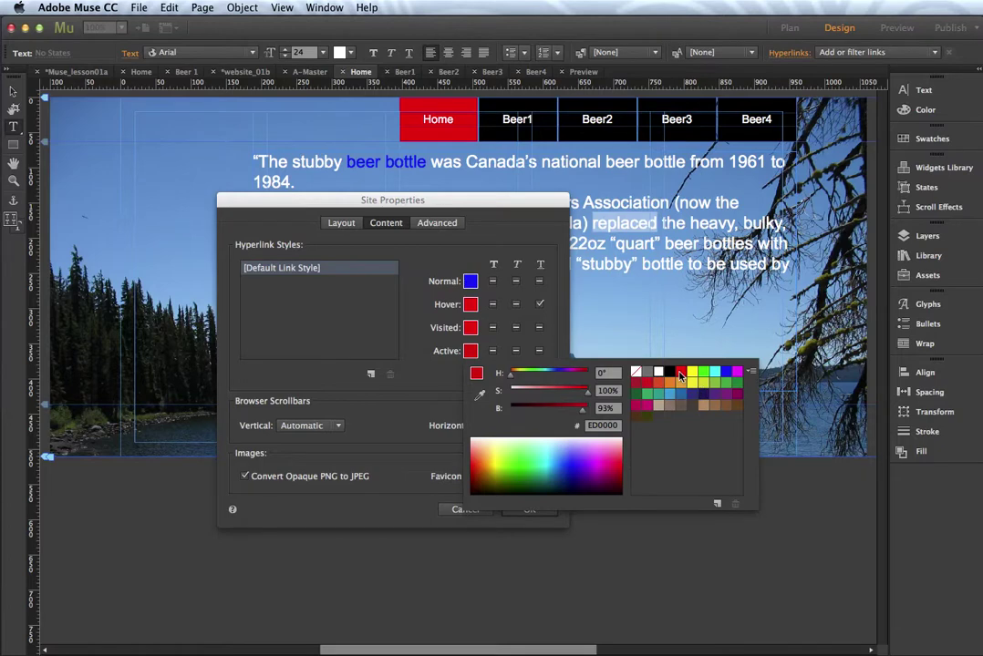
left_click(483, 240)
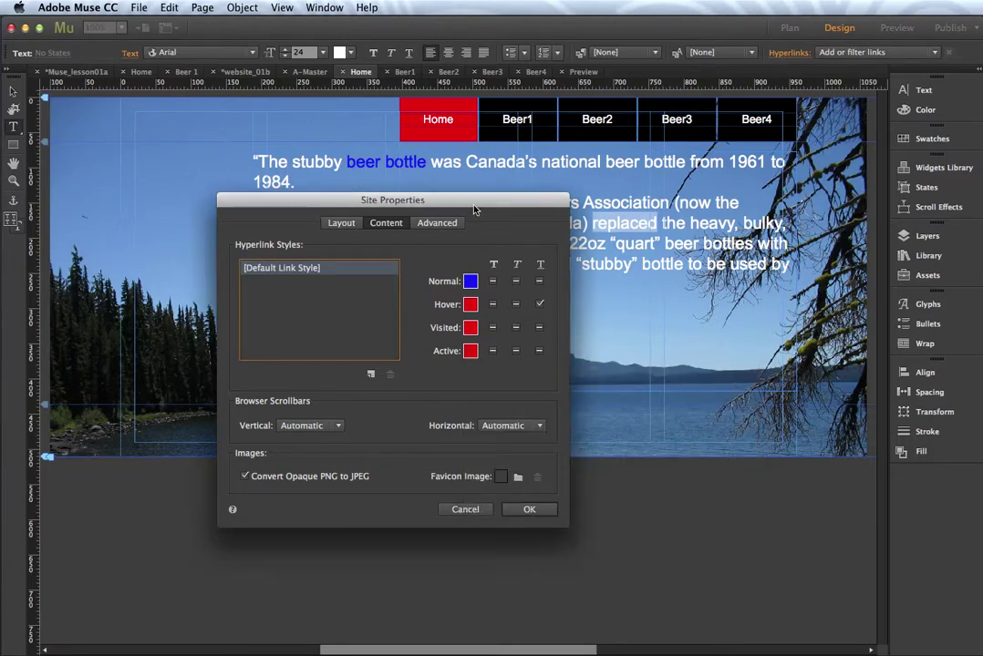
left_click_drag(476, 203, 524, 225)
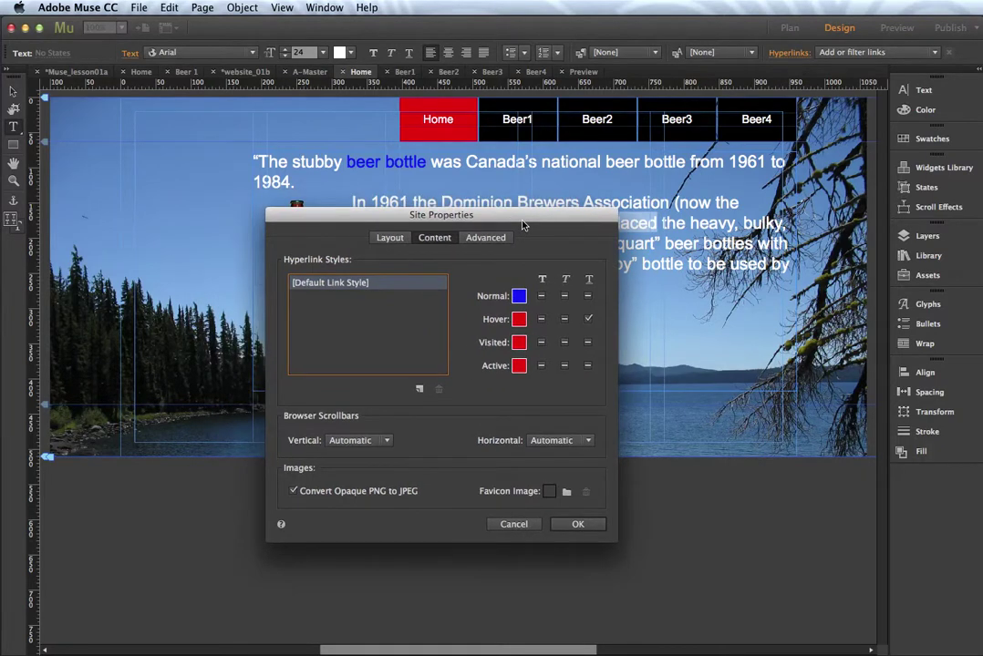
left_click(576, 523)
Save the site, then preview and reload the Home page to check the beer bottle link.
left_click(138, 7)
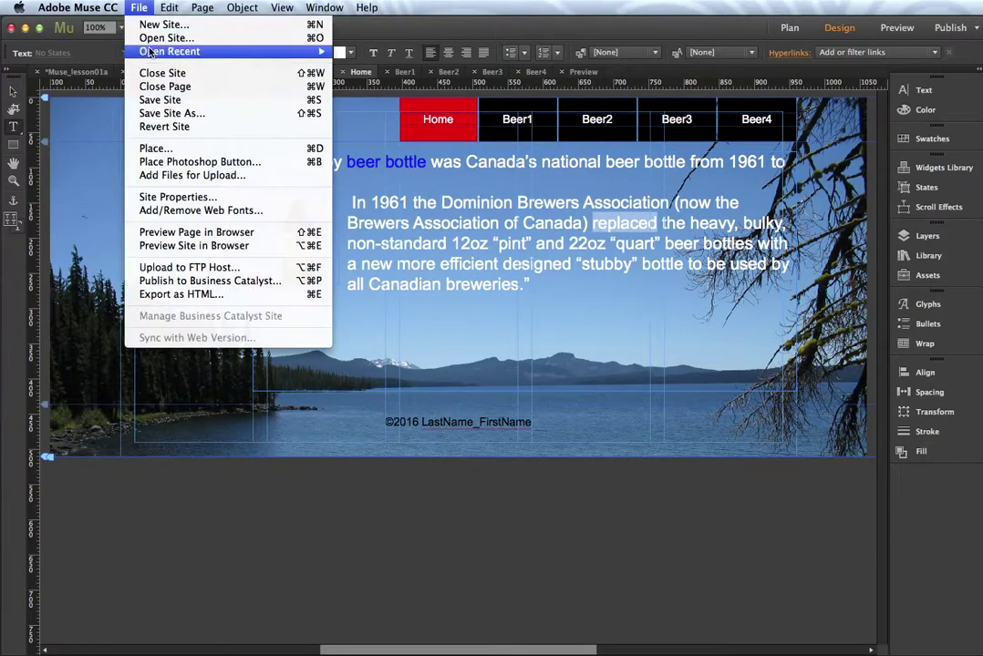
left_click(153, 98)
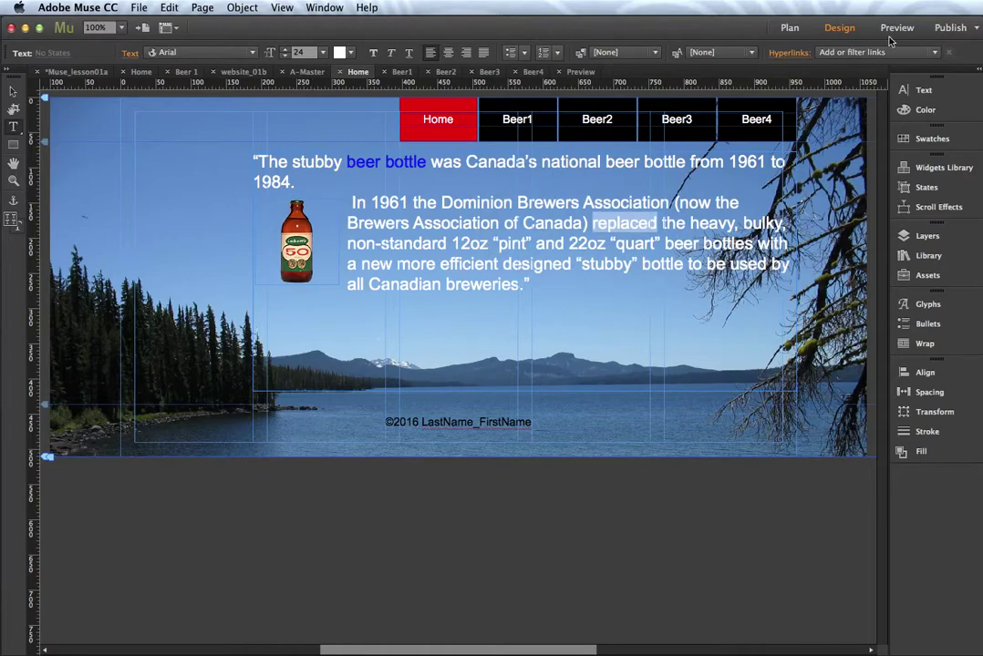
left_click(895, 29)
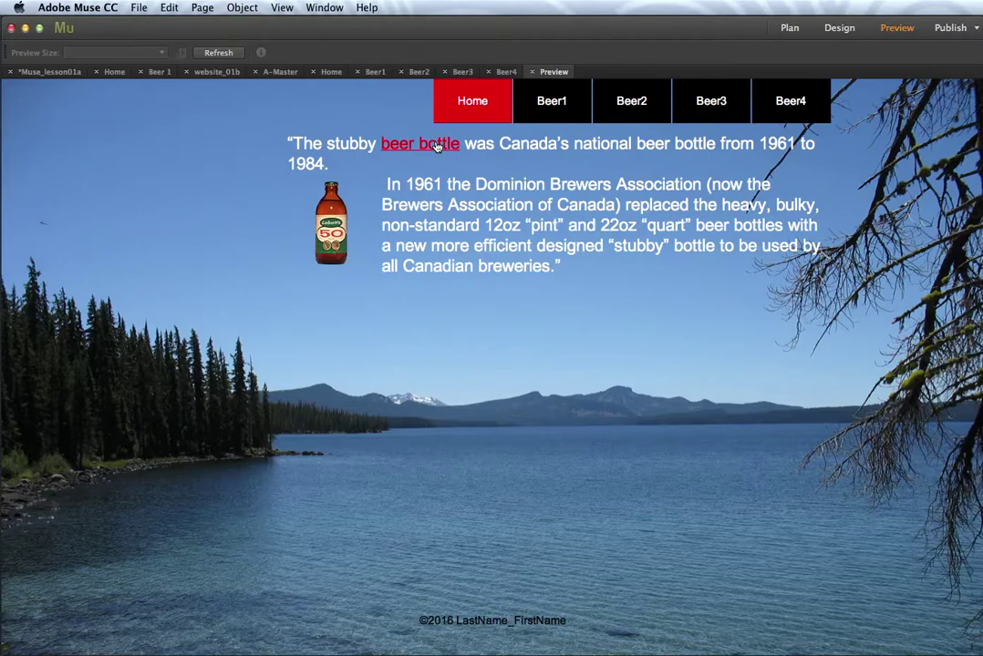
left_click(458, 108)
Duplicate the default link style as a new style named with the user's first name plus 'Red Link'.
left_click(838, 30)
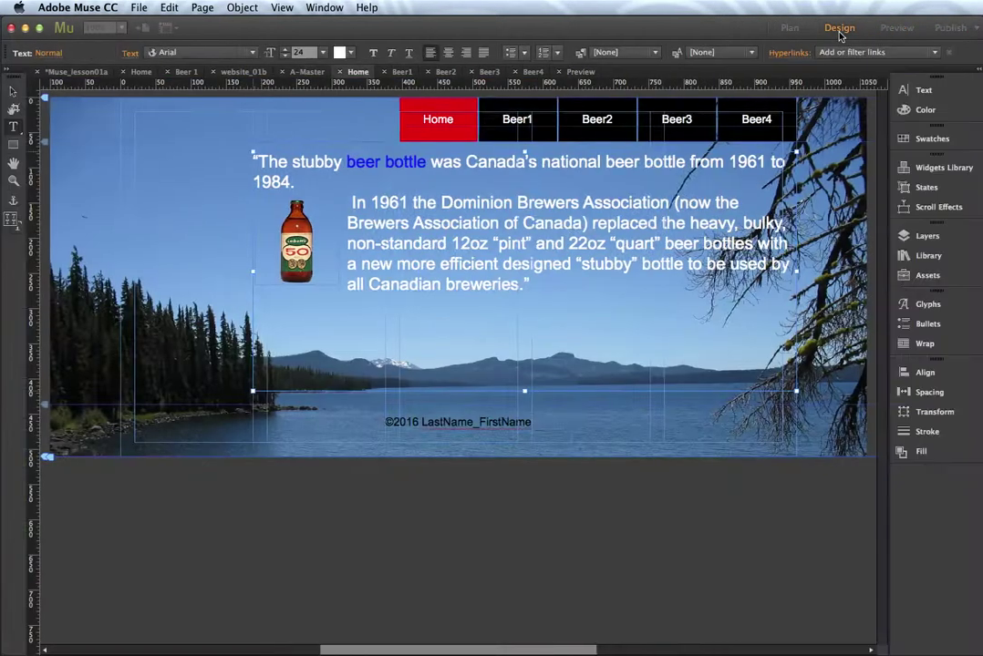
left_click(794, 55)
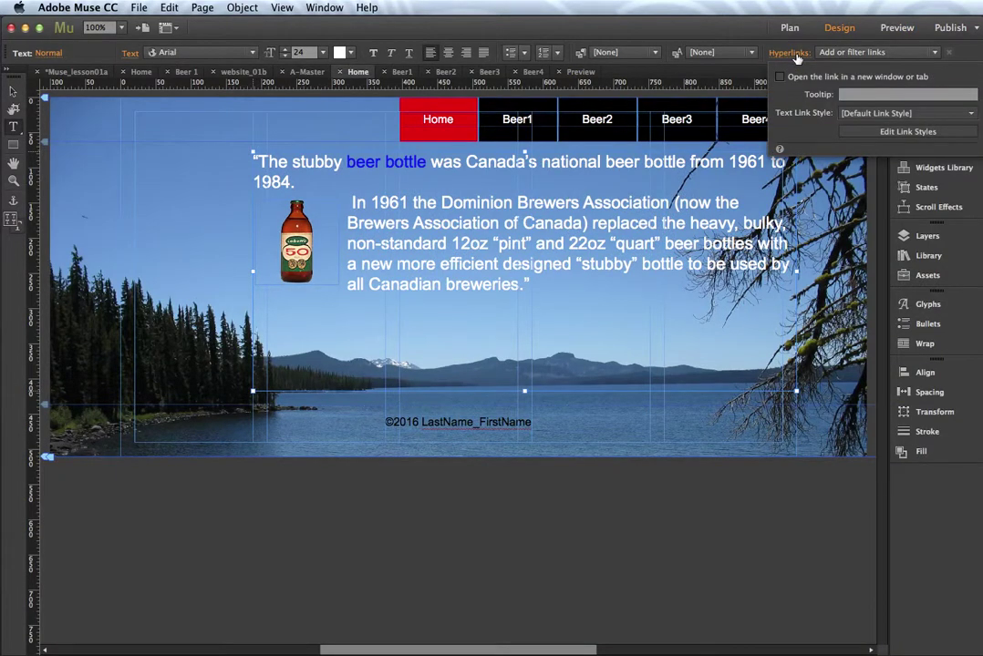
left_click(884, 135)
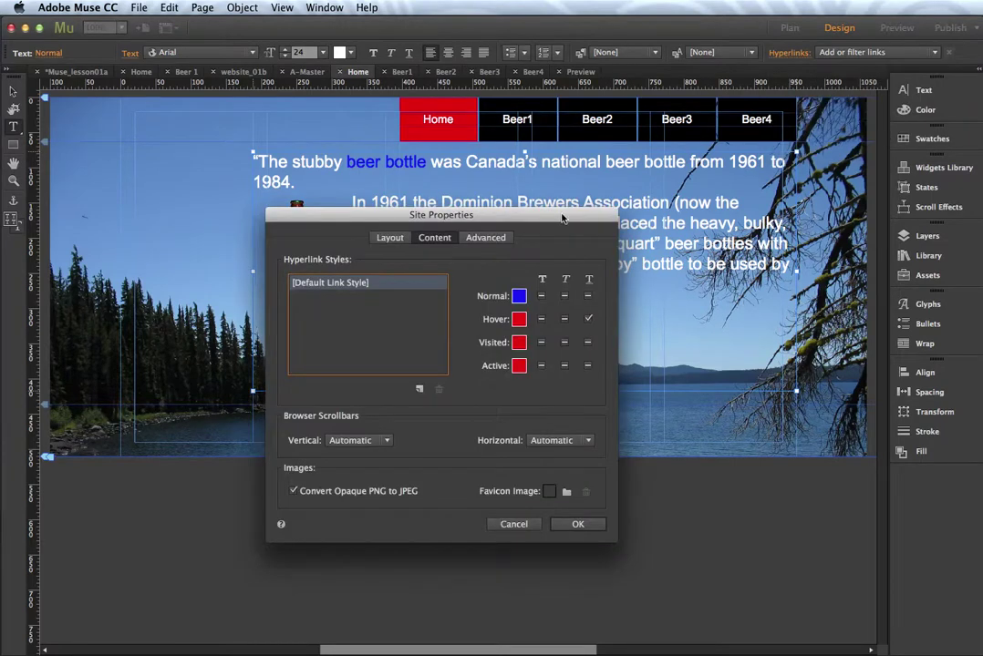
left_click_drag(538, 222, 632, 198)
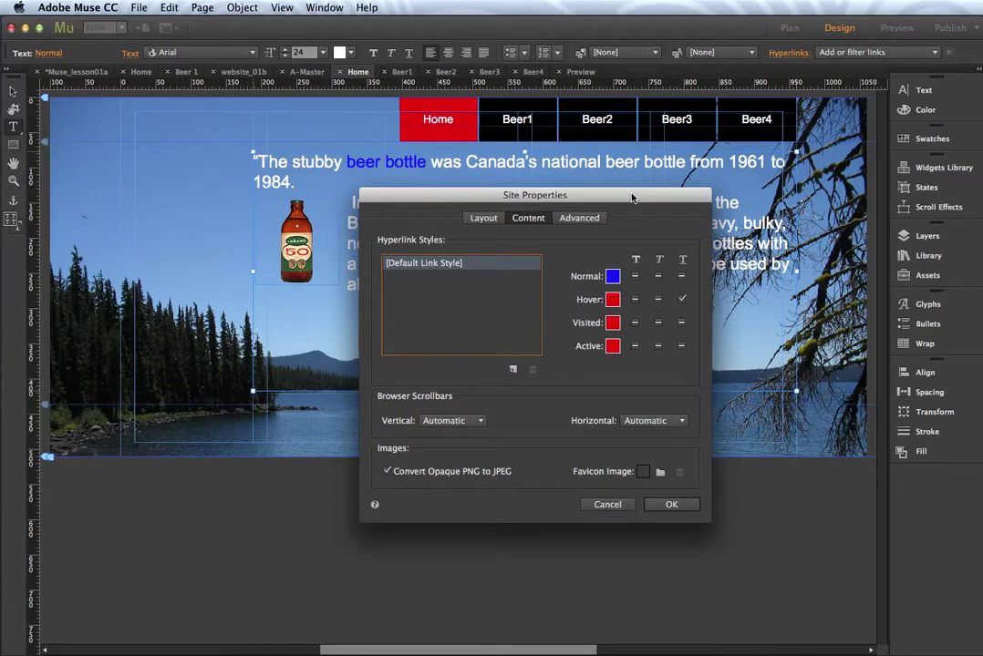
left_click(512, 371)
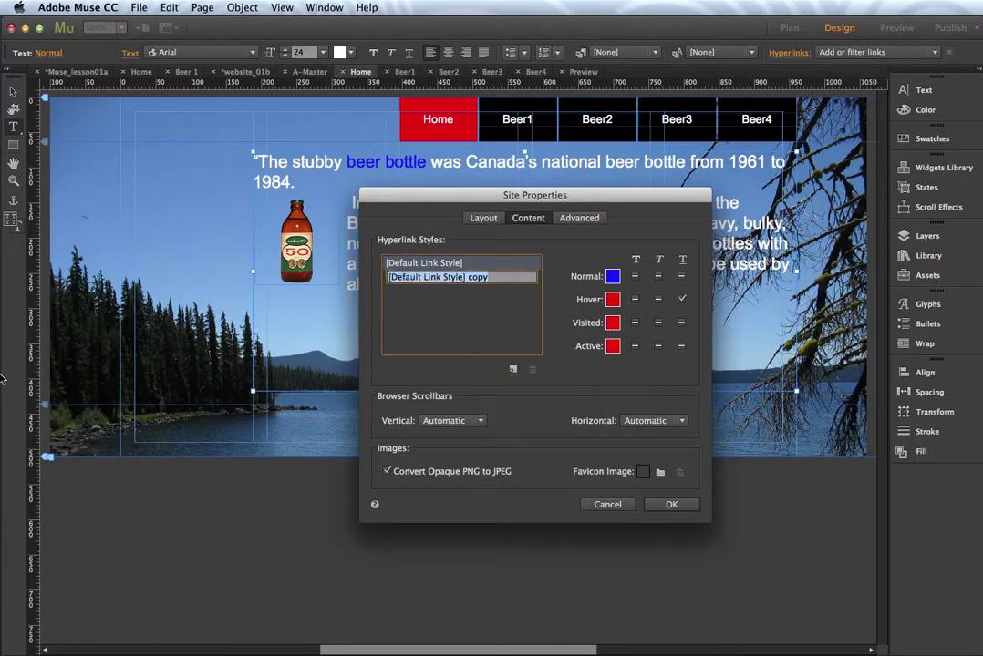
type("Dan")
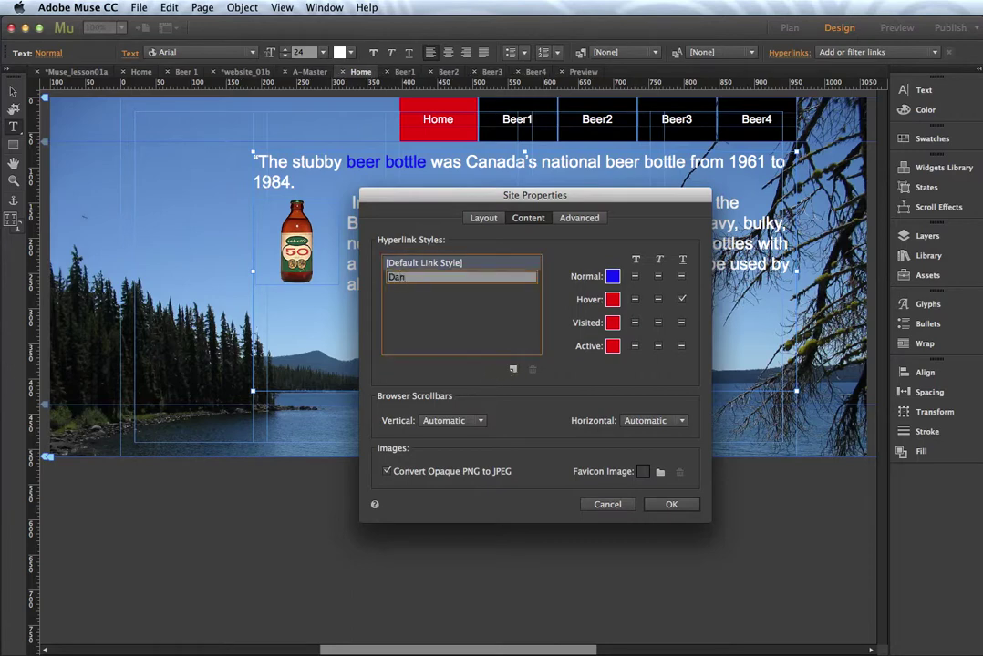
type(" Red Link")
key("Return")
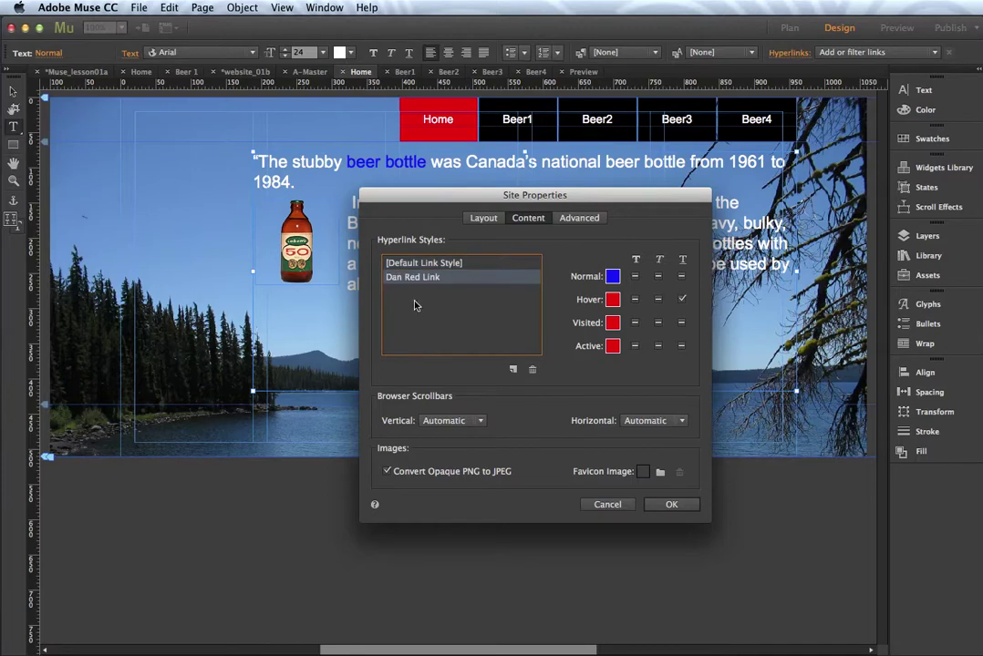
Make normal links red and save an orange (hue 36°, FA9600) as a new swatch.
left_click(612, 277)
left_click(823, 297)
left_click(592, 260)
left_click(613, 322)
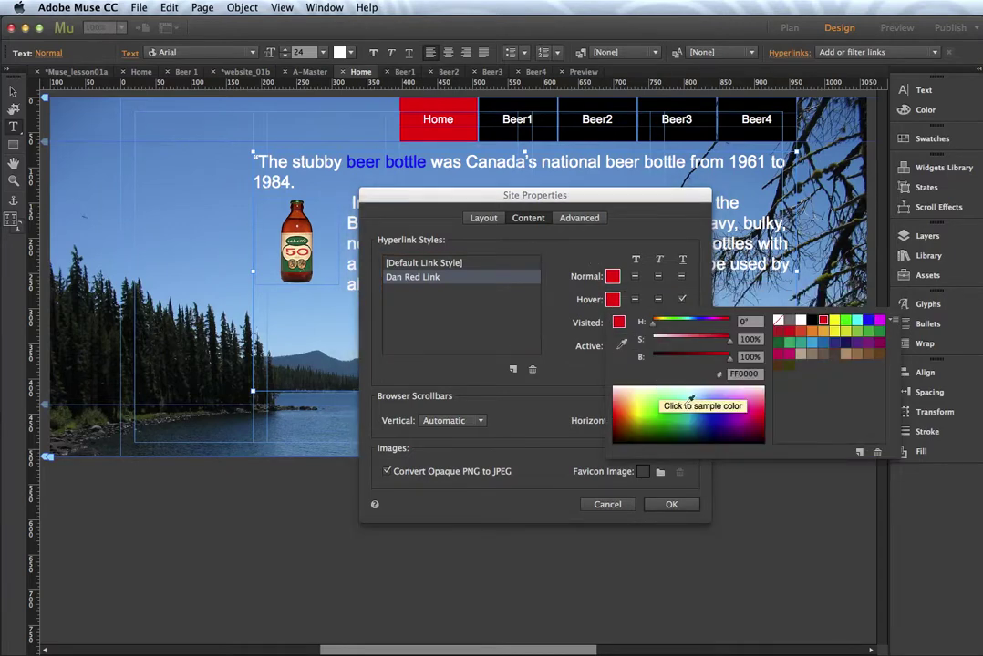
left_click(629, 409)
left_click(634, 407)
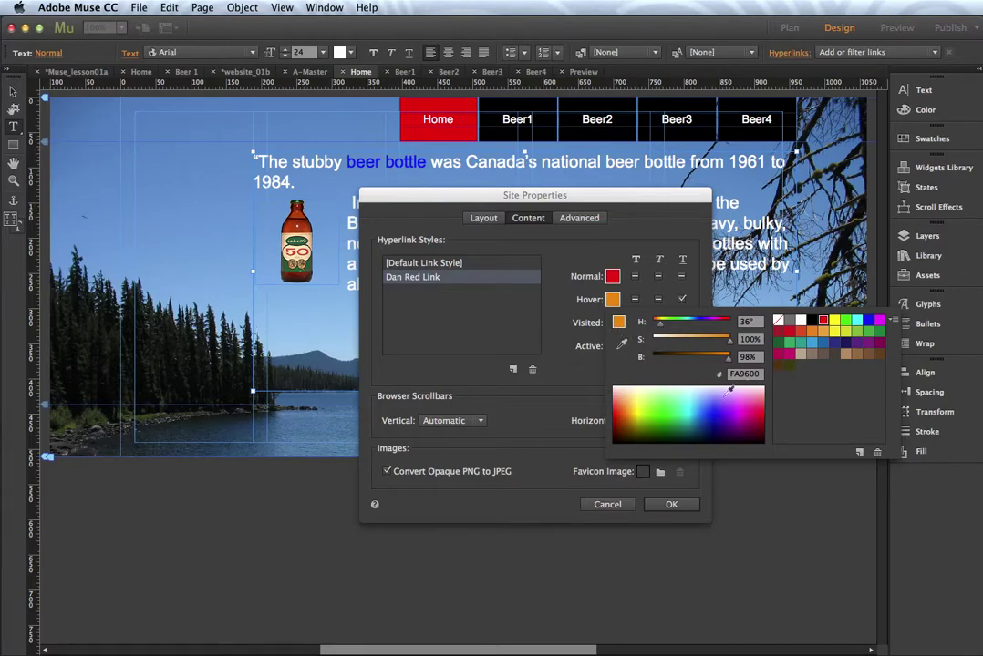
left_click(858, 454)
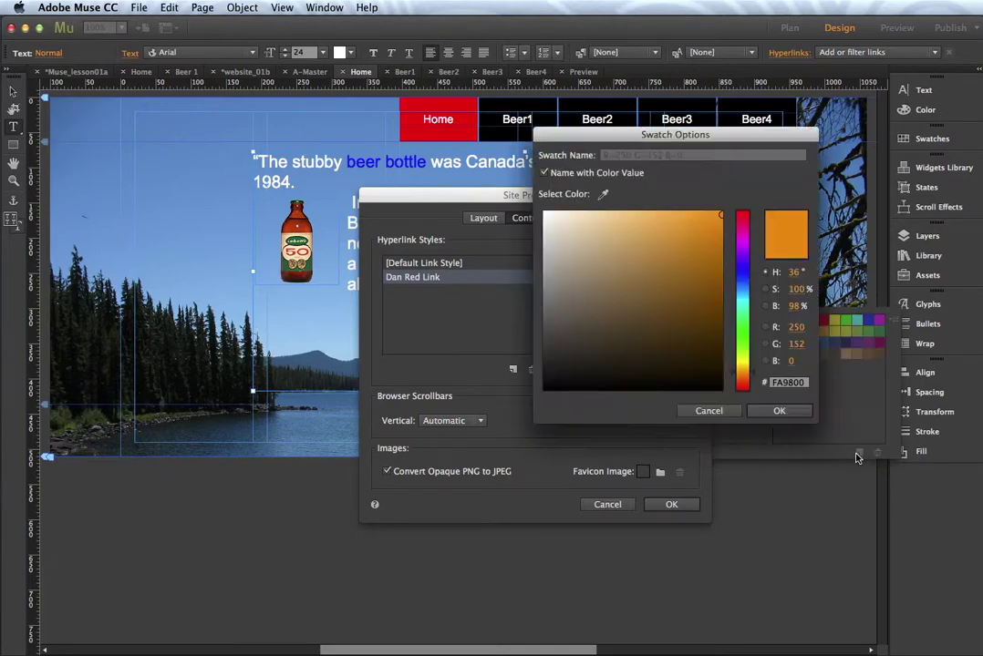
left_click(774, 409)
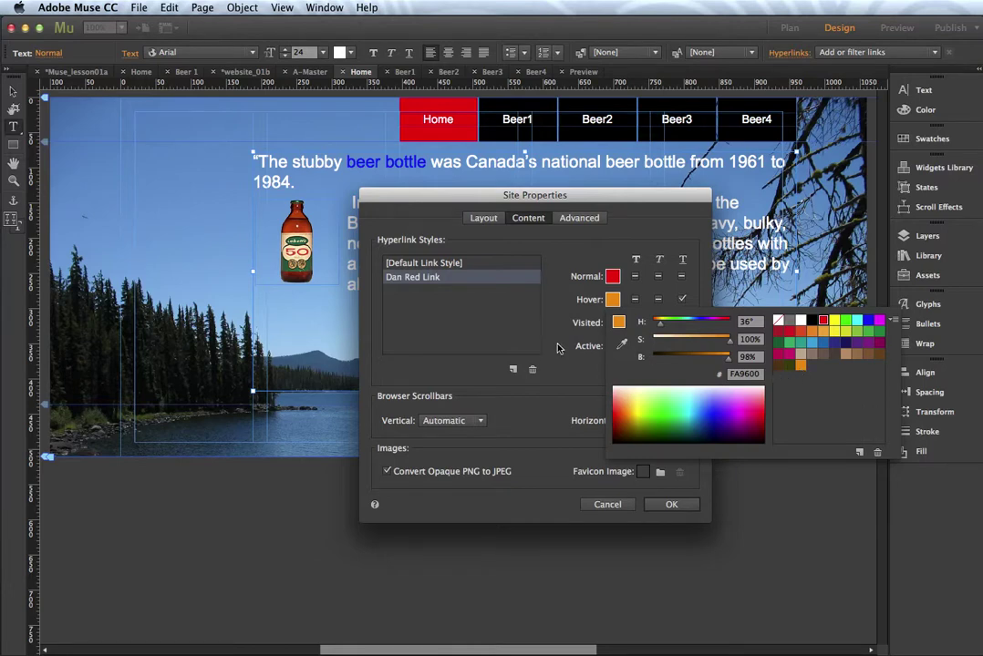
left_click(472, 296)
Give visited and active links the saved orange and confirm the new style settings.
left_click(610, 324)
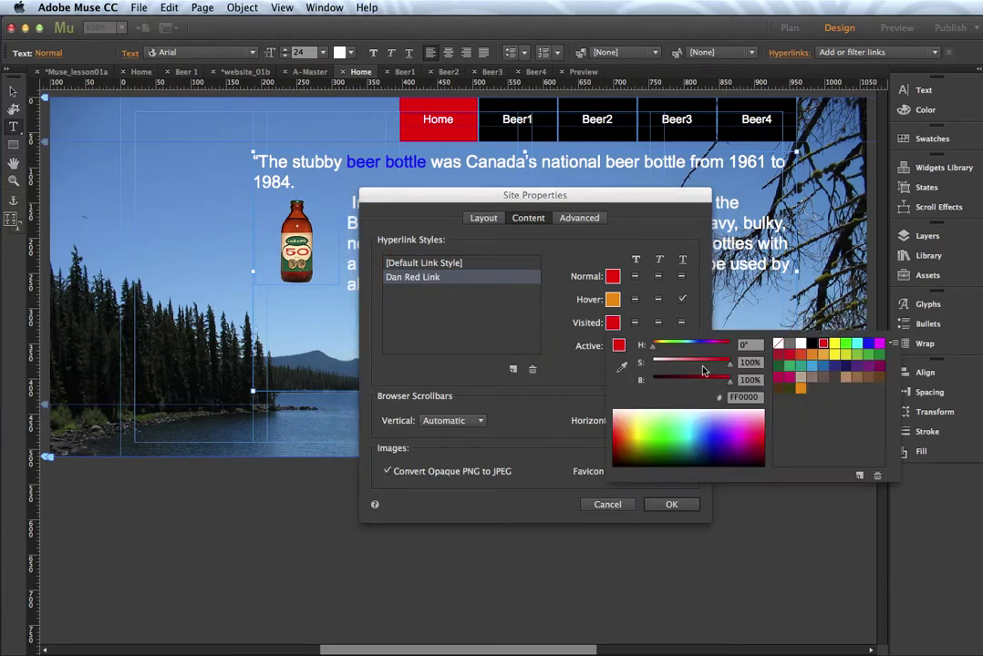
left_click(801, 390)
left_click(602, 365)
left_click(612, 347)
left_click(801, 413)
left_click(570, 392)
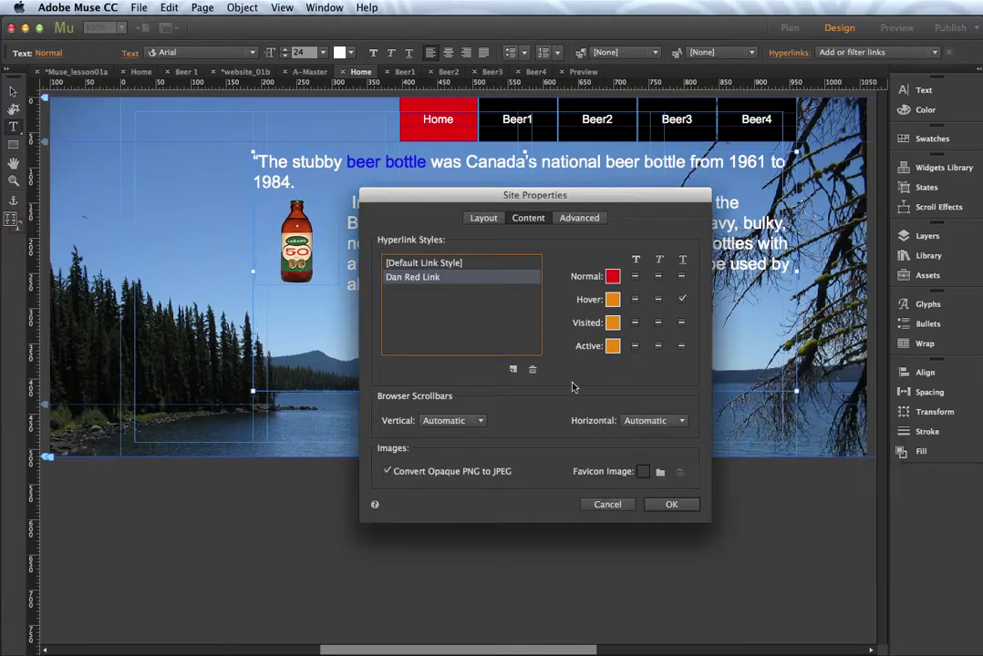
left_click(664, 506)
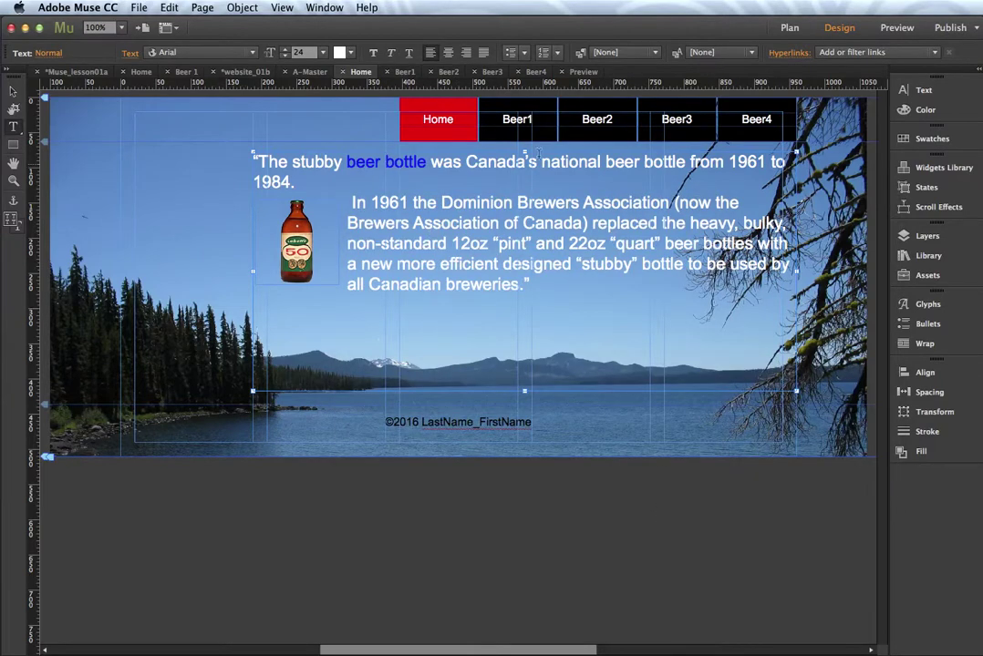
Apply the custom red link style to 'beer bottle', then revert it to [Default Link Style].
left_click(802, 59)
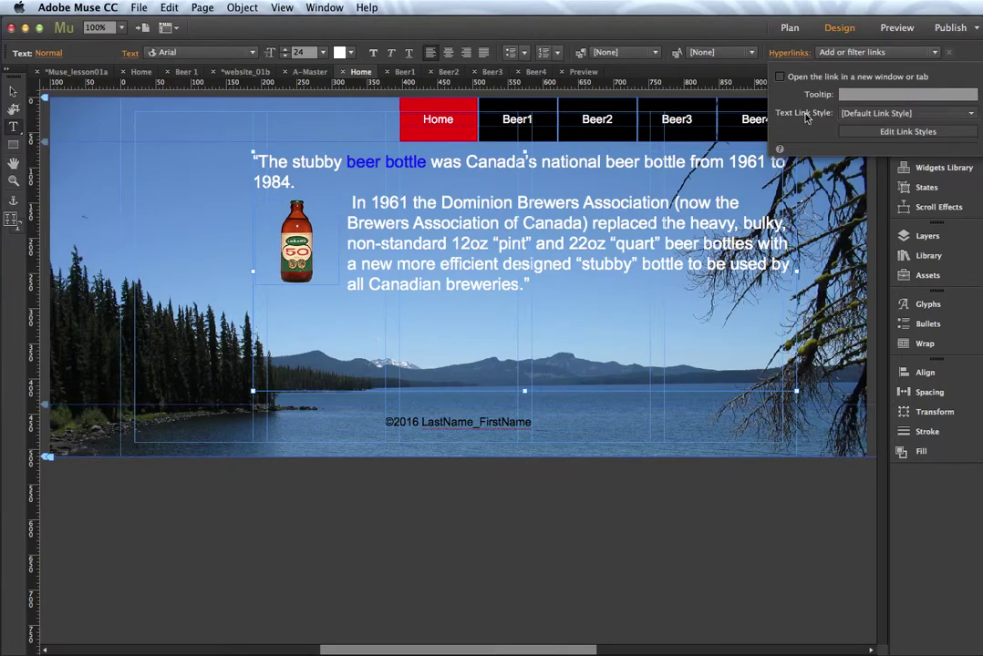
left_click(848, 113)
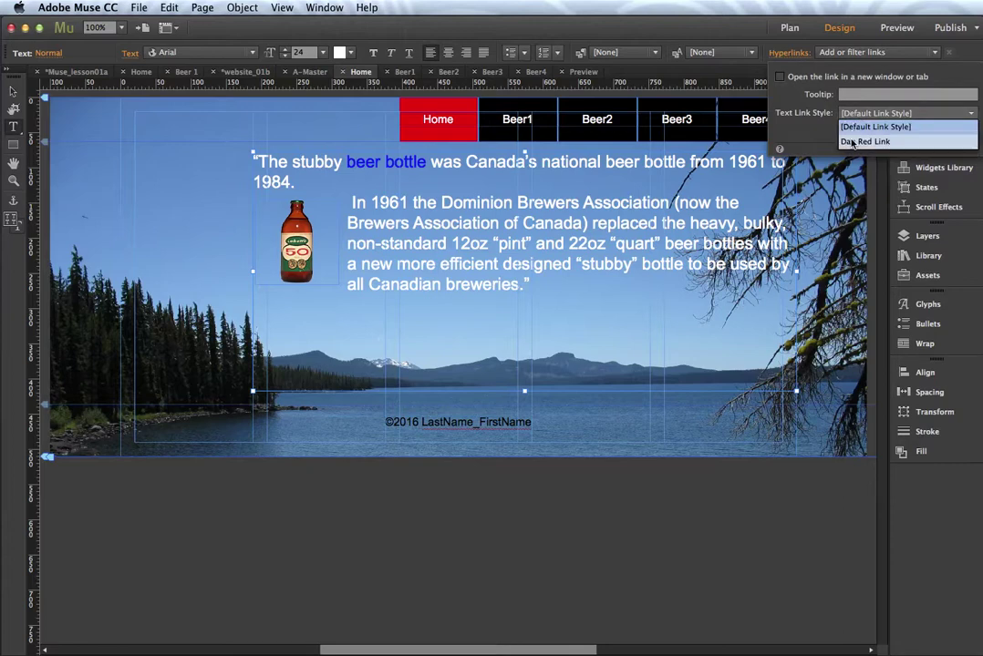
left_click(850, 143)
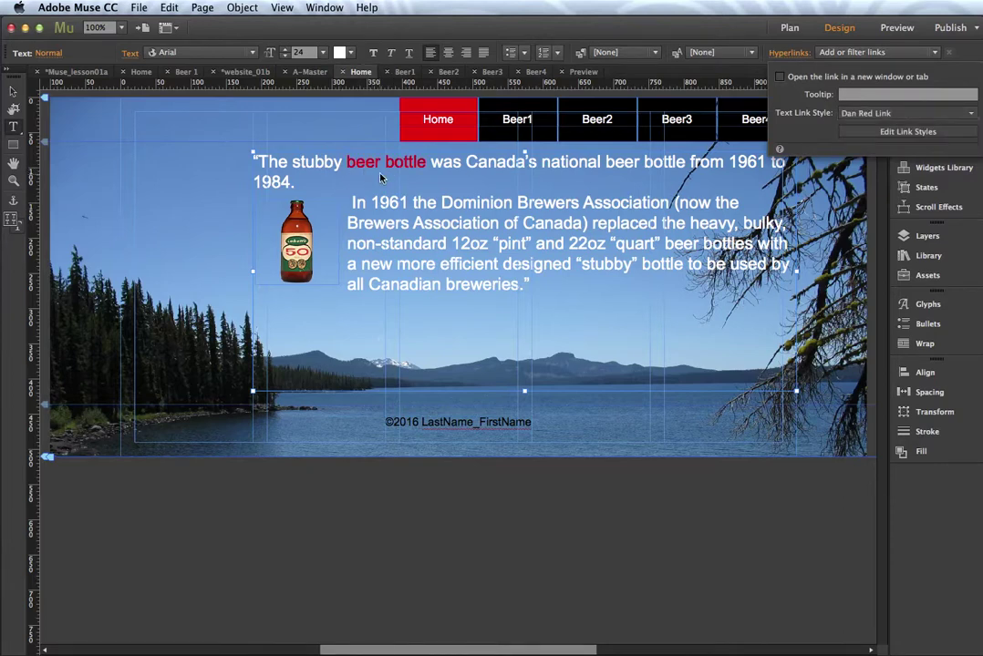
left_click(864, 114)
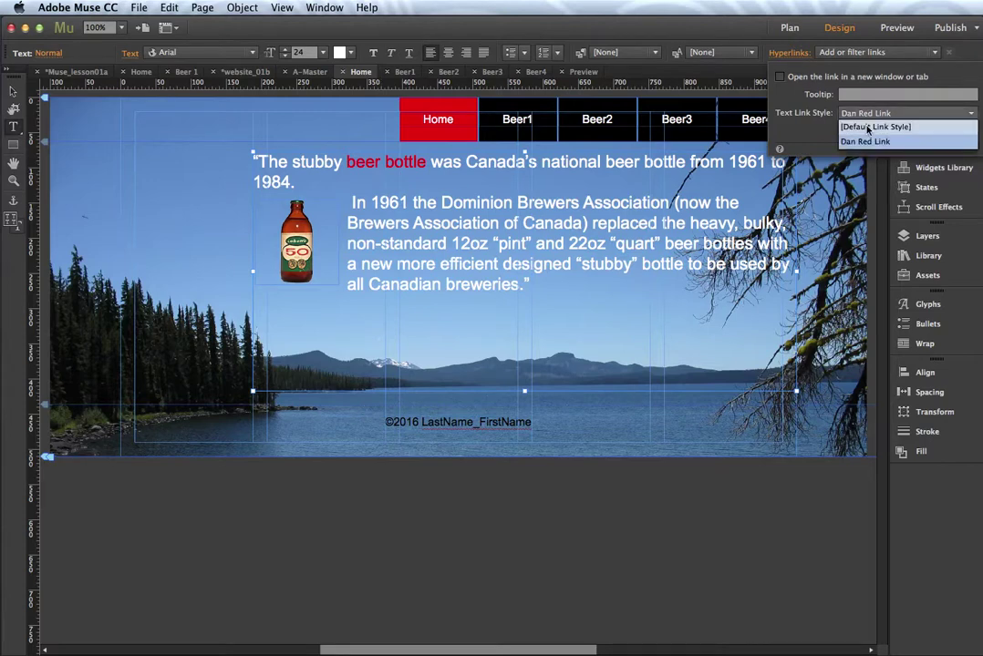
left_click(867, 130)
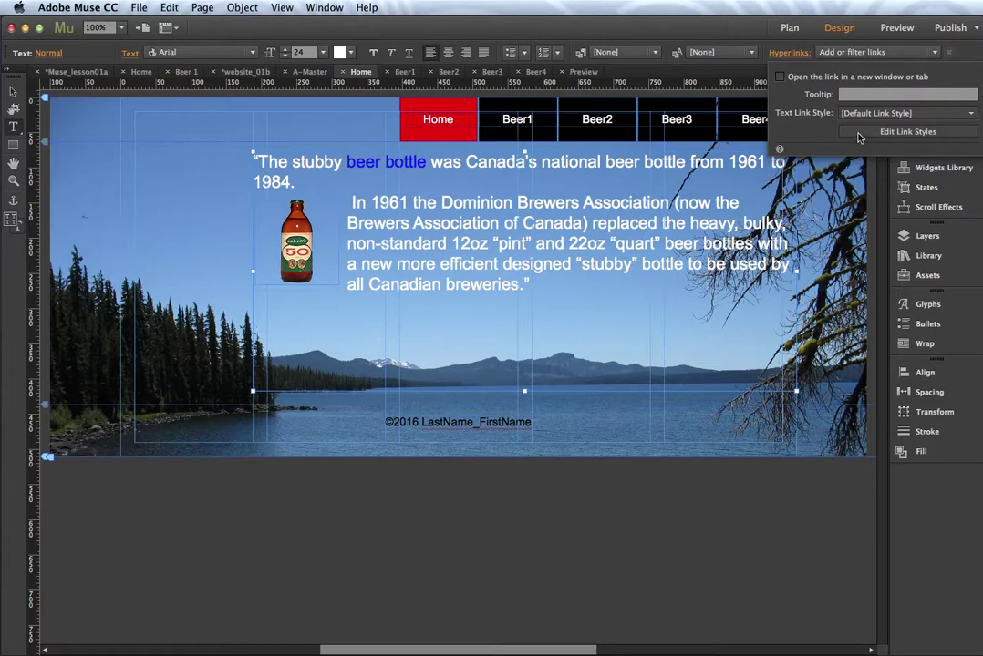
Save the site with File > Save Site.
left_click(138, 7)
left_click(161, 101)
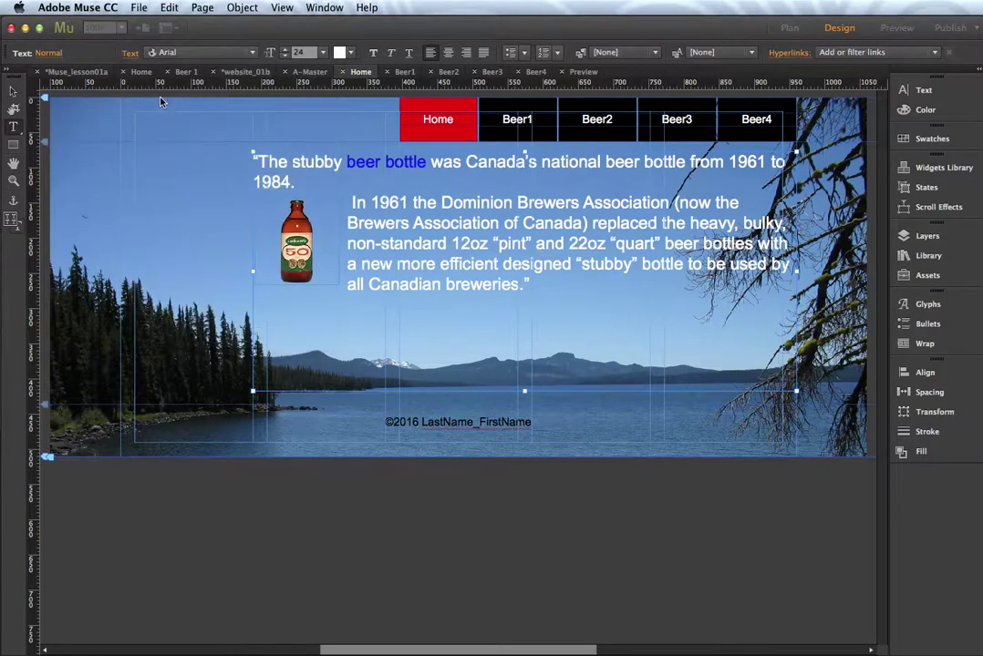